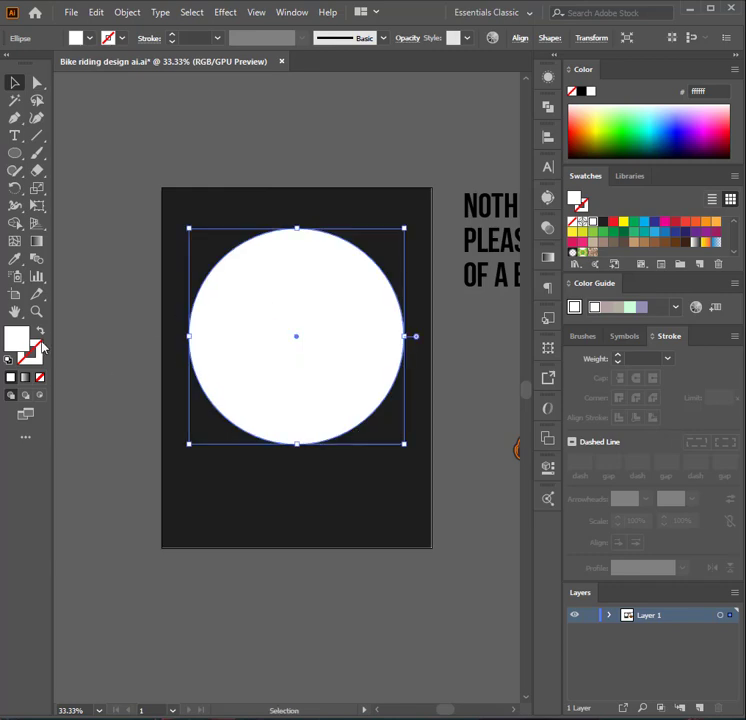
- Swap the circle's white fill to its stroke, set the stroke weight to 5 pt, and reselect the circle
{"action": "key", "text": "shift+x"}
{"action": "left_click", "coordinate": [172, 35]}
{"action": "left_click", "coordinate": [172, 35]}
{"action": "left_click", "coordinate": [172, 35]}
{"action": "left_click", "coordinate": [172, 35]}
{"action": "left_click", "coordinate": [338, 225]}
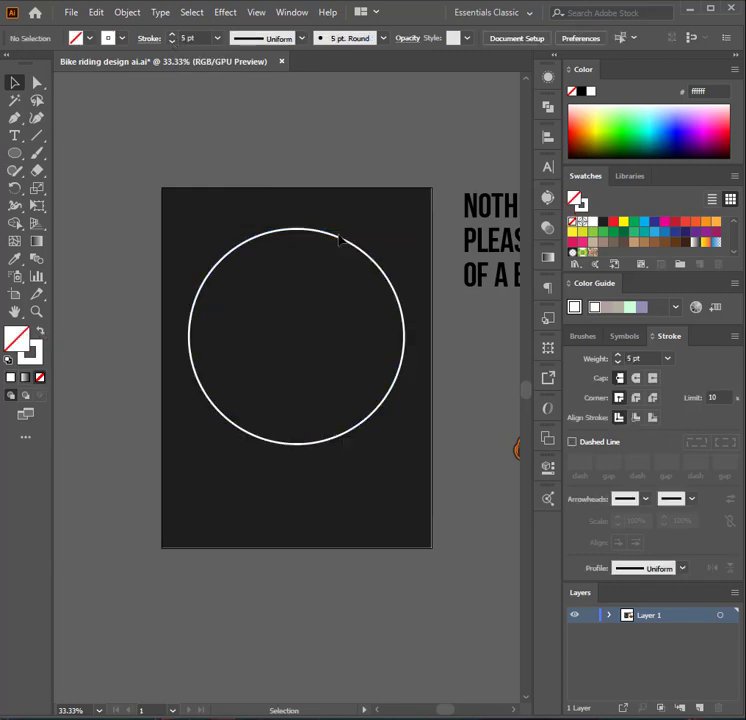
{"action": "left_click", "coordinate": [339, 237]}
{"action": "left_click", "coordinate": [192, 13]}
{"action": "left_click", "coordinate": [345, 143]}
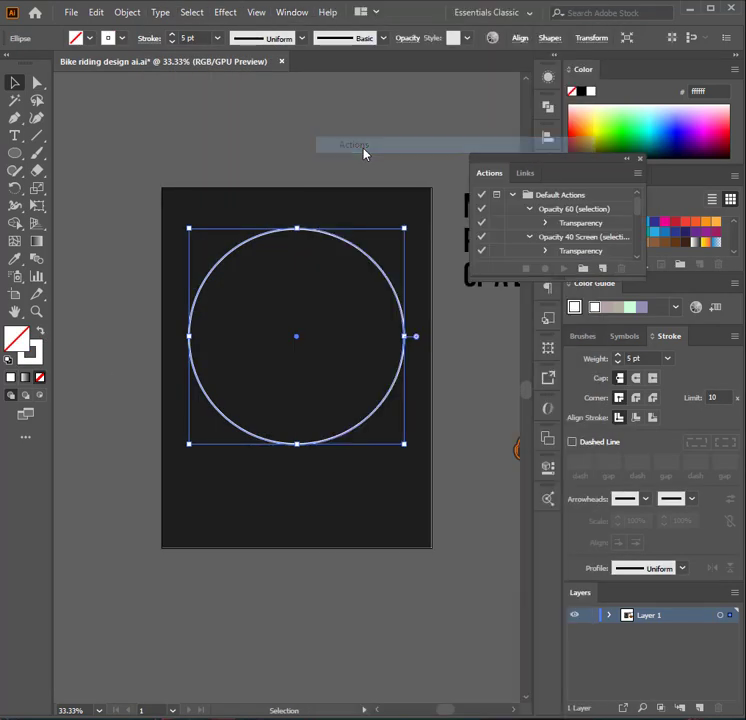
{"action": "left_click", "coordinate": [226, 12]}
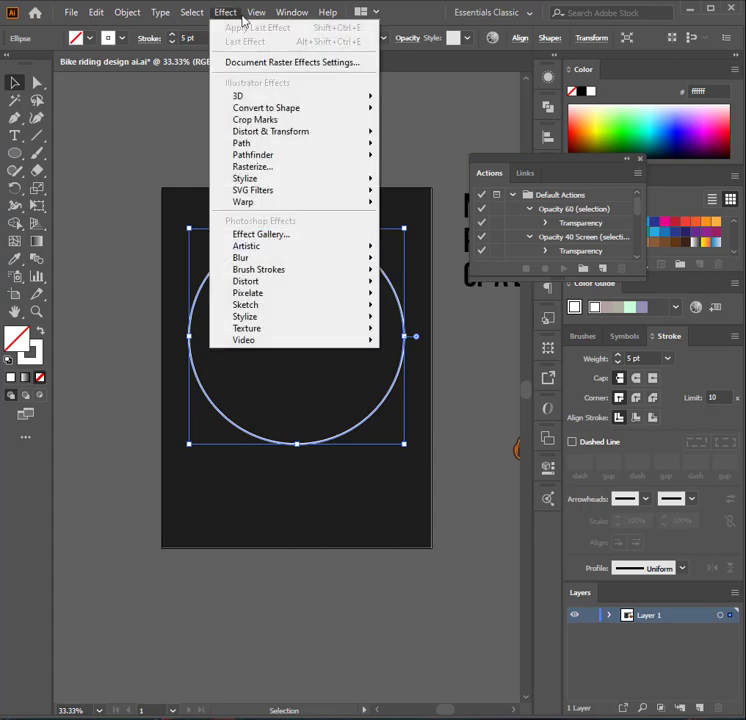
{"action": "left_click", "coordinate": [640, 158]}
- Align the outlined circle to the vertical center of the artboard
{"action": "left_click", "coordinate": [292, 12]}
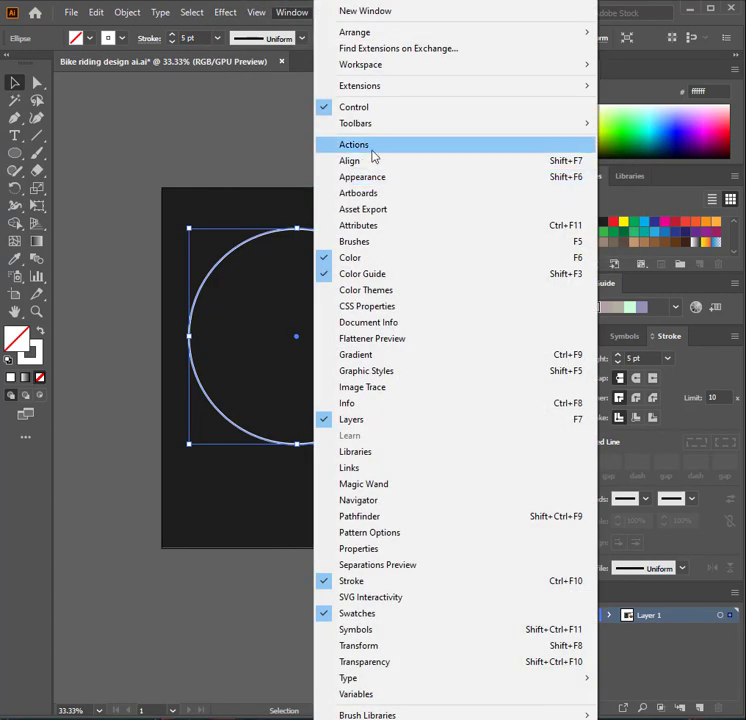
{"action": "left_click", "coordinate": [362, 160]}
{"action": "left_click", "coordinate": [492, 169]}
{"action": "left_click", "coordinate": [314, 165]}
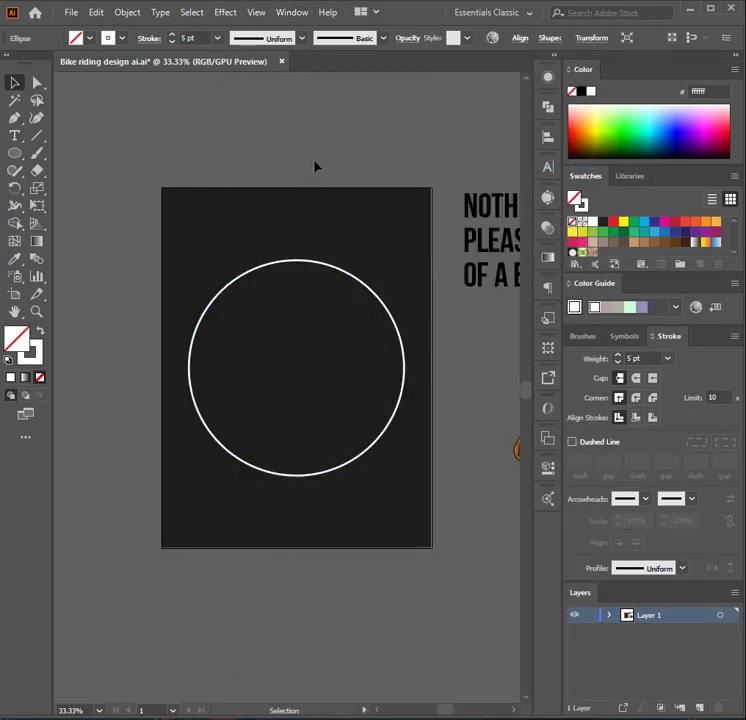
- Create a slightly smaller concentric copy of the circle inside the original and save the document
{"action": "left_click", "coordinate": [412, 360]}
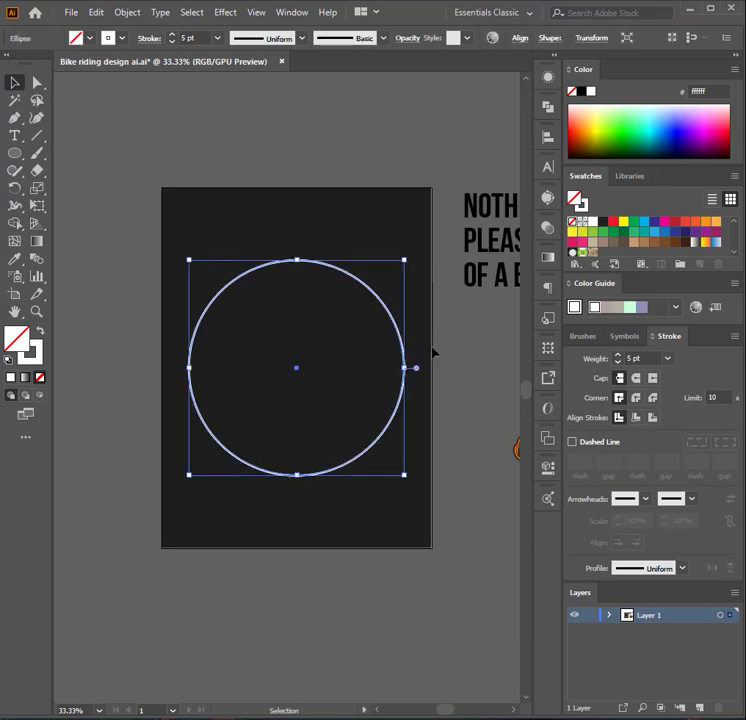
{"action": "left_click_drag", "start_coordinate": [405, 368], "coordinate": [395, 370]}
{"action": "left_click", "coordinate": [476, 345]}
{"action": "key", "text": "ctrl+s"}
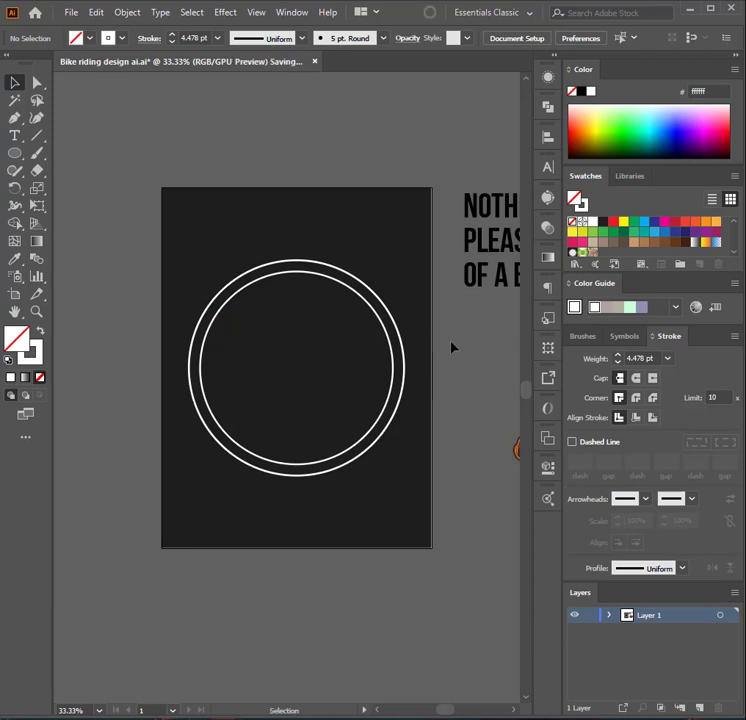
- Draw a vertical line inside the upper half of the inner circle and apply the width profile that tapers at both ends
{"action": "left_click", "coordinate": [37, 135]}
{"action": "mouse_move", "coordinate": [296, 368]}
{"action": "left_mouse_down"}
{"action": "mouse_move", "coordinate": [296, 310]}
{"action": "mouse_move", "coordinate": [287, 367]}
{"action": "left_mouse_up"}
{"action": "left_click", "coordinate": [15, 82]}
{"action": "left_click", "coordinate": [259, 46]}
{"action": "left_click", "coordinate": [255, 84]}
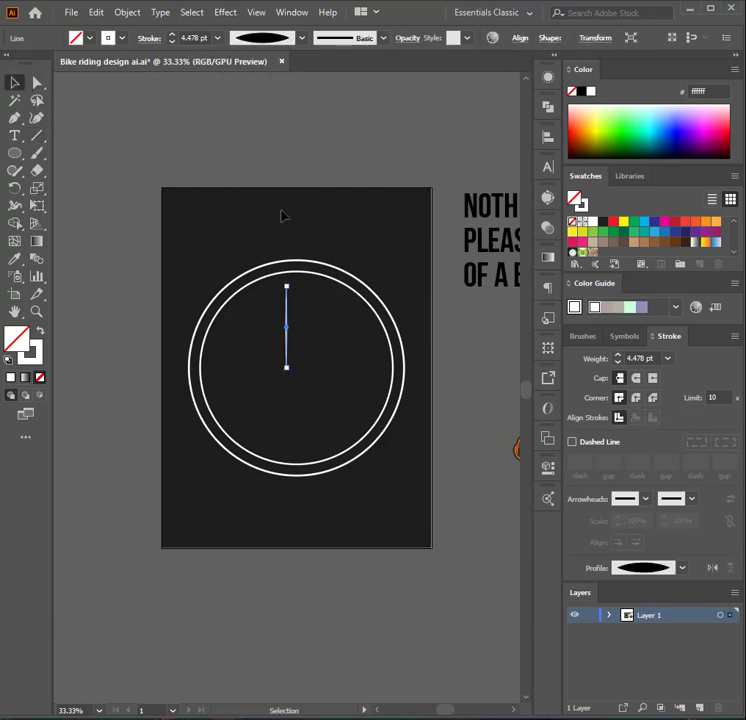
- Center the tapered line on the artboard, and extend it from the circles' center up to just below the inner circle's edge
{"action": "left_click", "coordinate": [280, 213]}
{"action": "left_click", "coordinate": [287, 305]}
{"action": "left_click", "coordinate": [279, 13]}
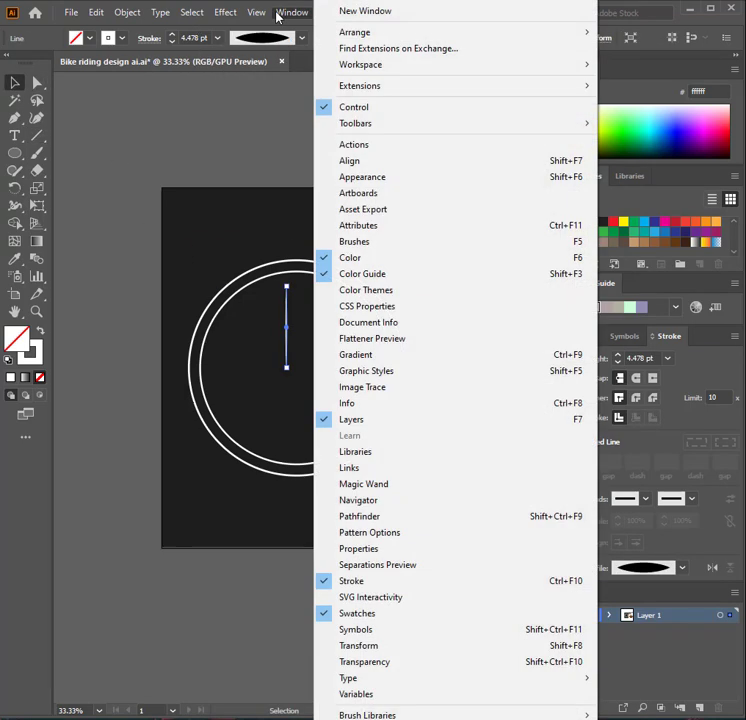
{"action": "left_click", "coordinate": [350, 160]}
{"action": "left_click", "coordinate": [402, 170]}
{"action": "left_click", "coordinate": [297, 293]}
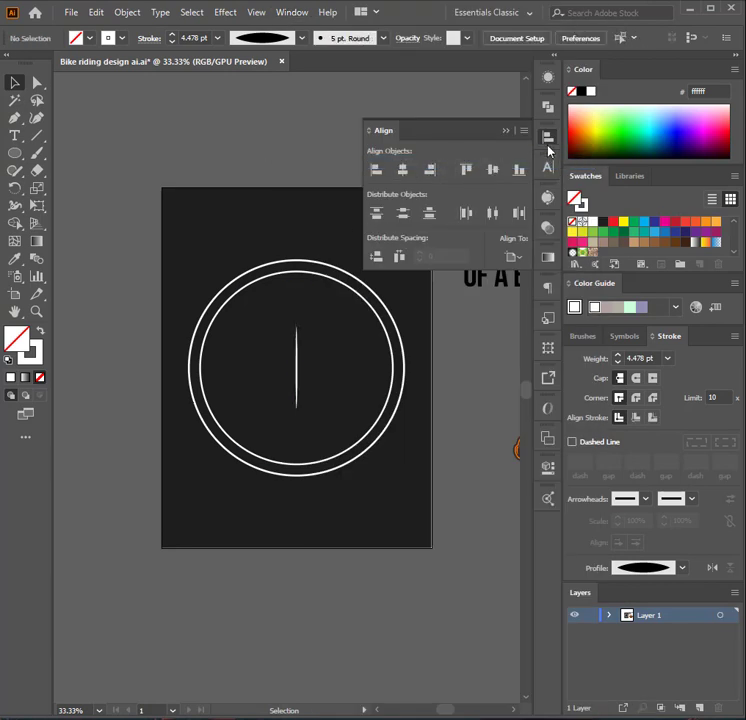
{"action": "left_click", "coordinate": [527, 123]}
{"action": "mouse_move", "coordinate": [297, 368]}
{"action": "left_mouse_down"}
{"action": "mouse_move", "coordinate": [301, 317]}
{"action": "mouse_move", "coordinate": [297, 368]}
{"action": "left_mouse_up"}
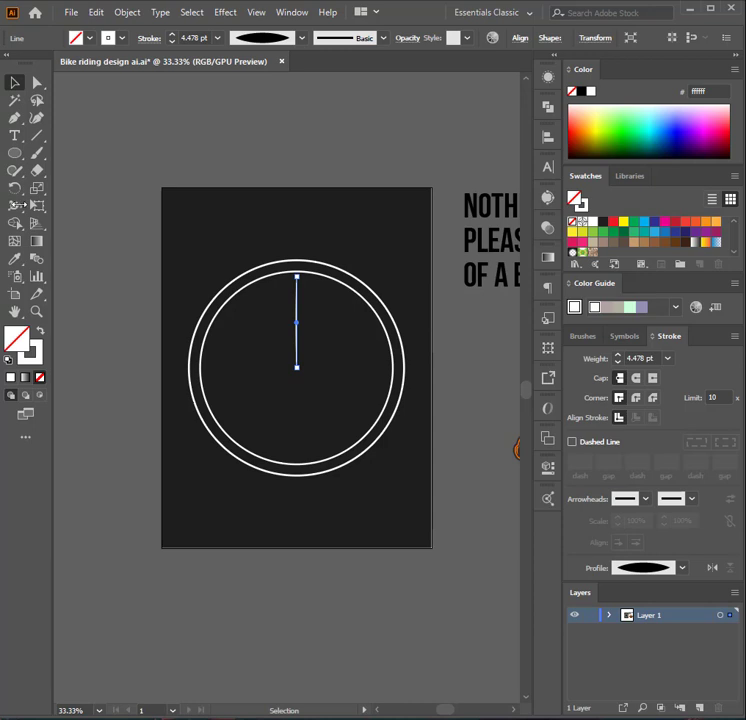
- Create a copy of the tapered line rotated slightly counterclockwise around a point just below its lower end
{"action": "key", "text": "r"}
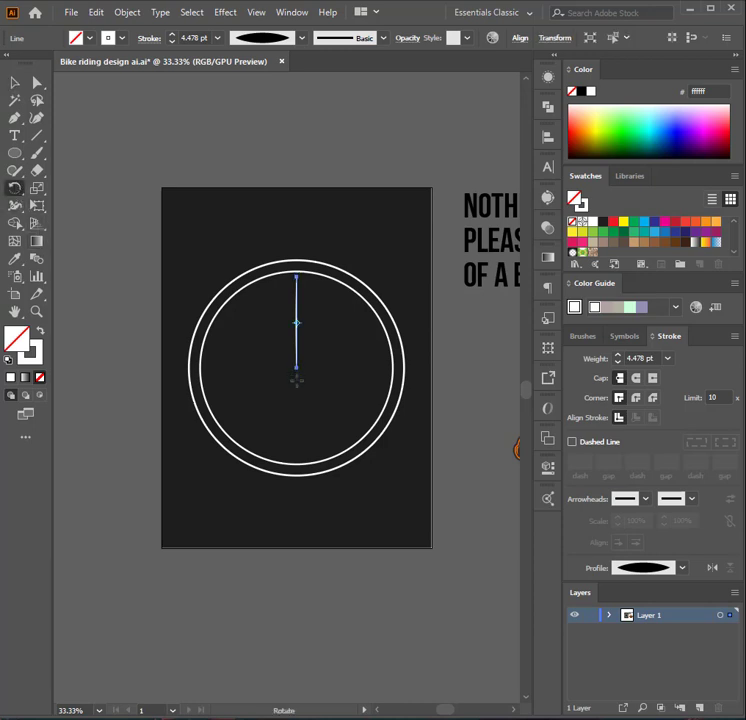
{"action": "left_click", "coordinate": [296, 375], "text": "alt"}
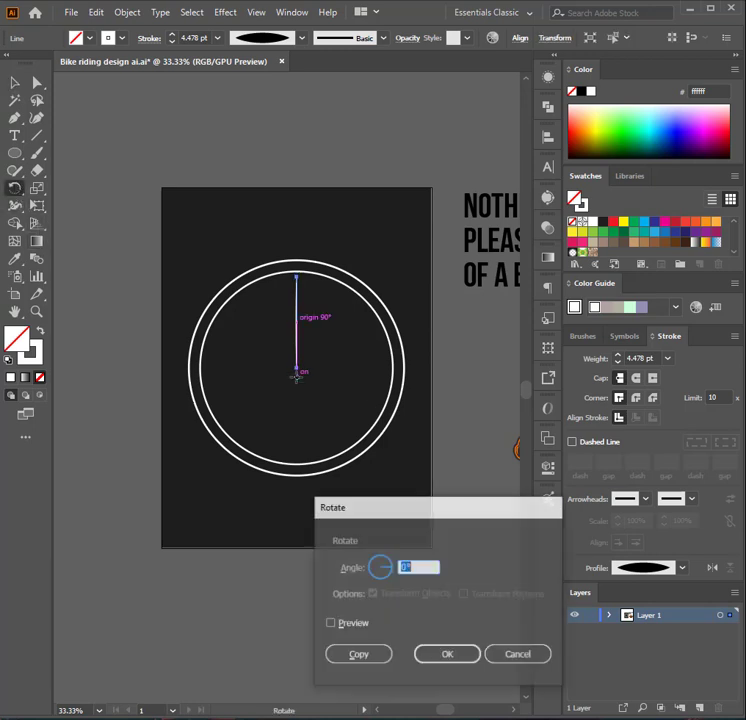
{"action": "left_click", "coordinate": [330, 623]}
{"action": "double_click", "coordinate": [420, 567]}
{"action": "type", "text": "10"}
{"action": "key", "text": "Tab"}
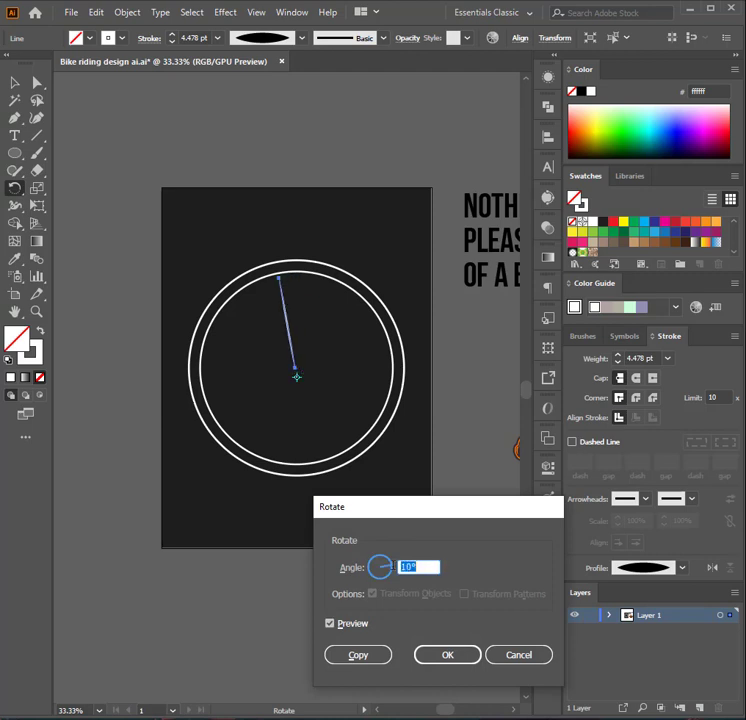
{"action": "left_click", "coordinate": [358, 654]}
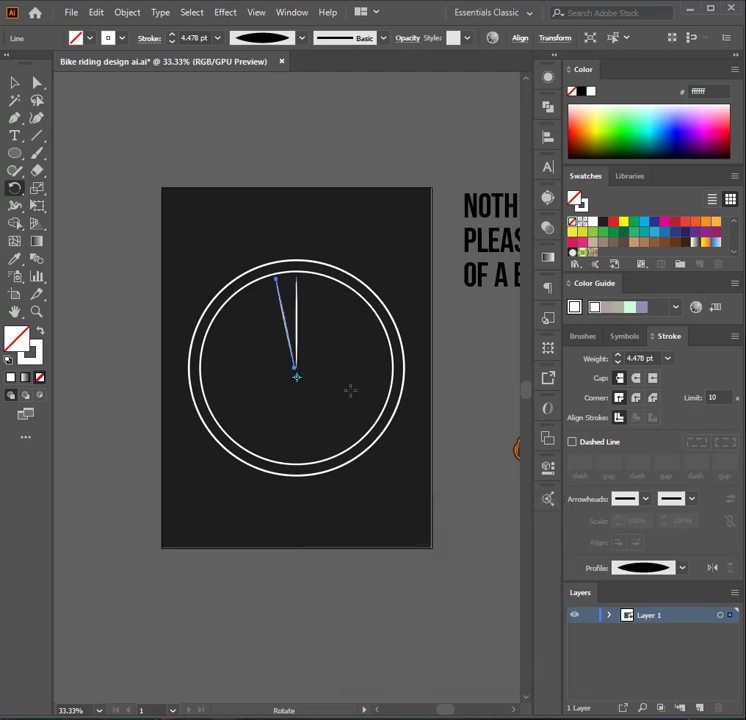
- Repeat the rotated copy until evenly spaced spokes fill the full circle, and deselect the last spoke
{"action": "key", "text": "ctrl+d"}
{"action": "key", "text": "ctrl+d"}
{"action": "key", "text": "ctrl+d"}
{"action": "key", "text": "ctrl+d"}
{"action": "key", "text": "ctrl+d"}
{"action": "key", "text": "ctrl+d"}
{"action": "key", "text": "ctrl+d"}
{"action": "key", "text": "ctrl+d"}
{"action": "key", "text": "ctrl+d"}
{"action": "key", "text": "ctrl+d"}
{"action": "key", "text": "ctrl+d"}
{"action": "key", "text": "ctrl+d"}
{"action": "key", "text": "ctrl+d"}
{"action": "key", "text": "ctrl+d"}
{"action": "key", "text": "ctrl+d"}
{"action": "key", "text": "ctrl+d"}
{"action": "key", "text": "ctrl+d"}
{"action": "key", "text": "ctrl+d"}
{"action": "key", "text": "ctrl+d"}
{"action": "key", "text": "ctrl+d"}
{"action": "key", "text": "ctrl+d"}
{"action": "key", "text": "ctrl+d"}
{"action": "key", "text": "ctrl+d"}
{"action": "key", "text": "ctrl+d"}
{"action": "key", "text": "ctrl+d"}
{"action": "key", "text": "ctrl+d"}
{"action": "key", "text": "ctrl+d"}
{"action": "key", "text": "ctrl+d"}
{"action": "key", "text": "ctrl+d"}
{"action": "key", "text": "ctrl+d"}
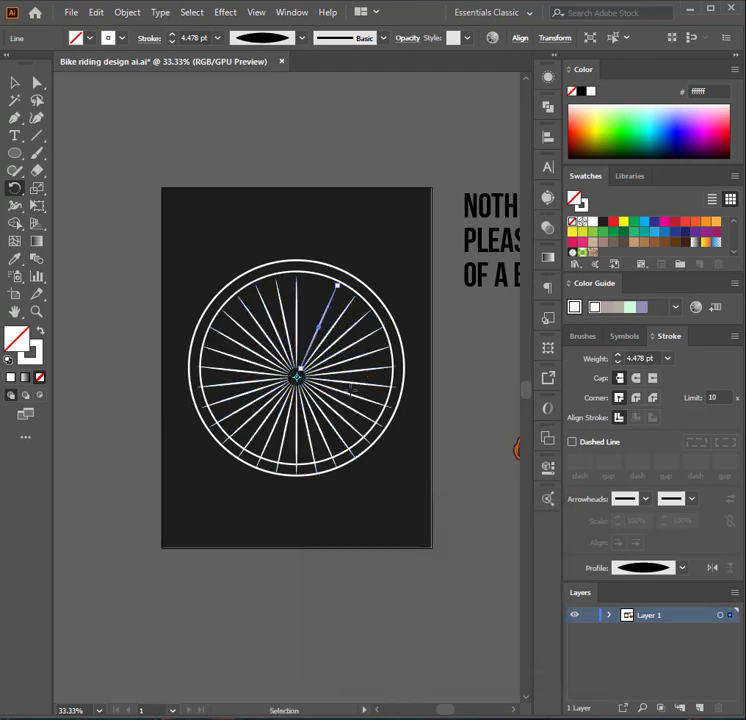
{"action": "key", "text": "ctrl+d"}
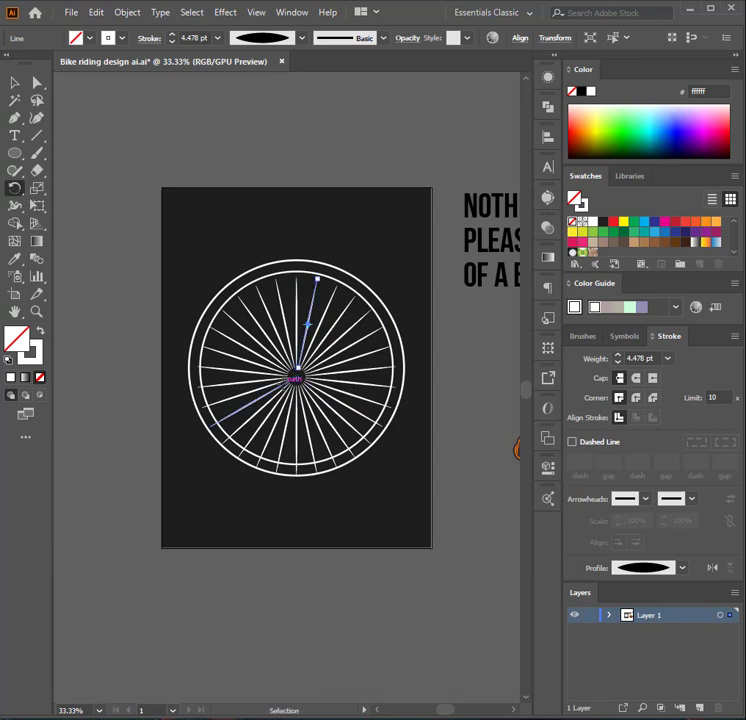
{"action": "left_click", "coordinate": [15, 83]}
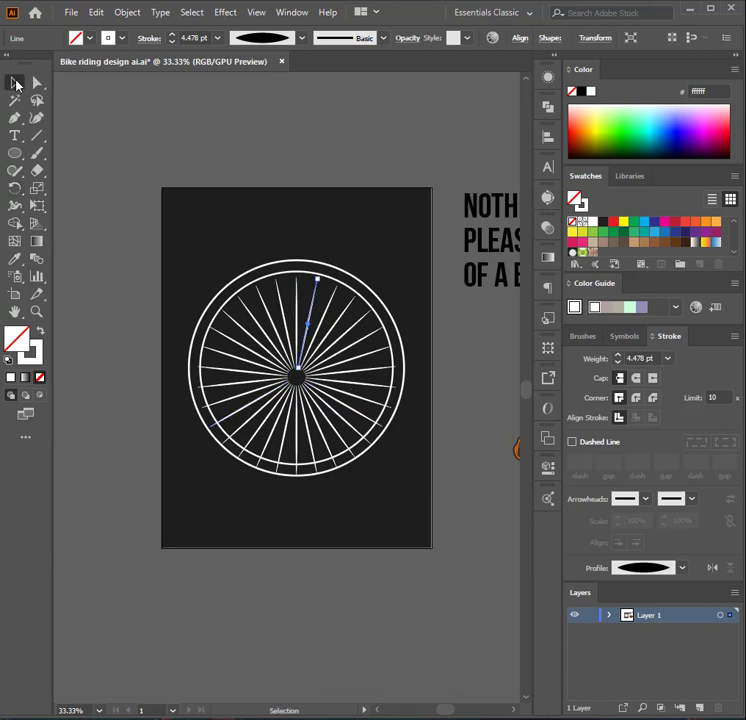
{"action": "left_click", "coordinate": [307, 143]}
- Hide the two circles and group all the spoke lines
{"action": "left_click", "coordinate": [336, 267]}
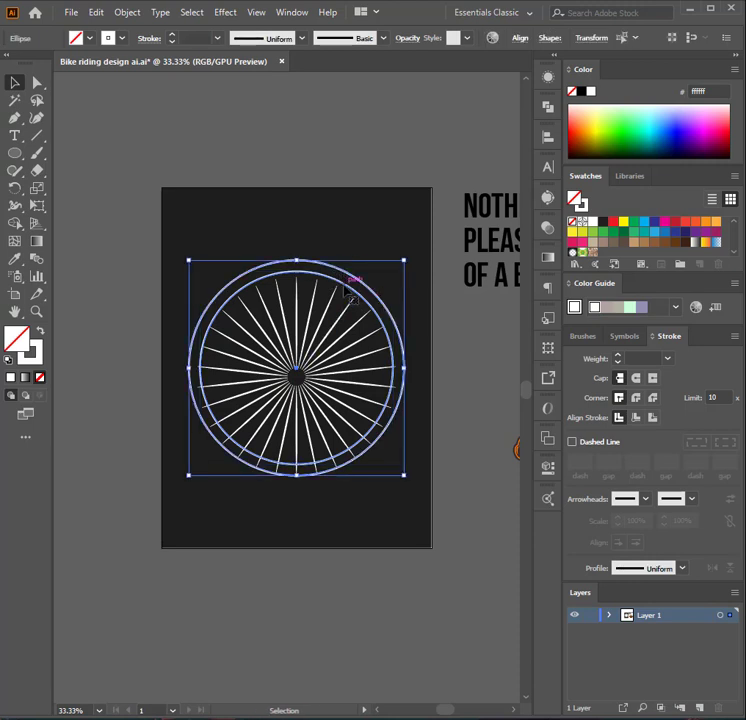
{"action": "key", "text": "Delete"}
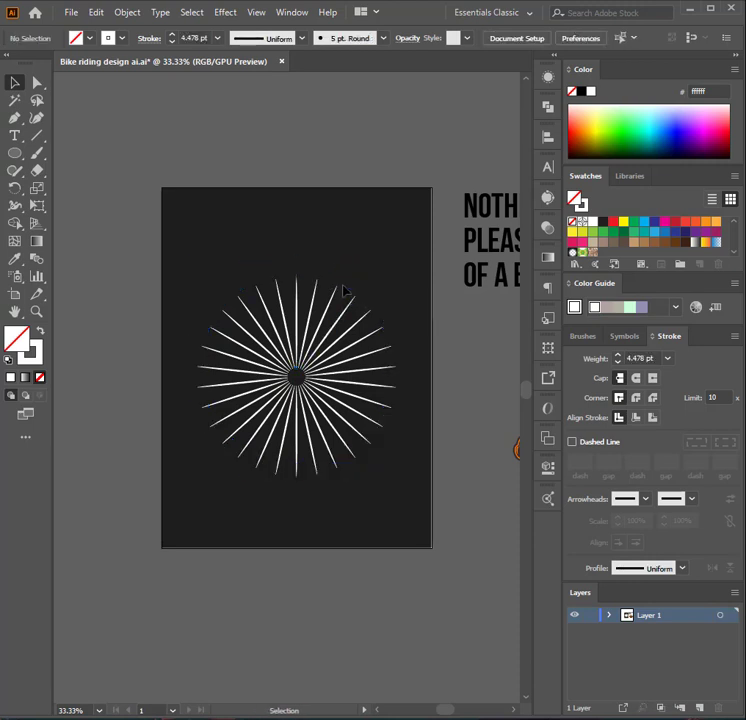
{"action": "left_click_drag", "start_coordinate": [425, 523], "coordinate": [424, 522]}
{"action": "key", "text": "a"}
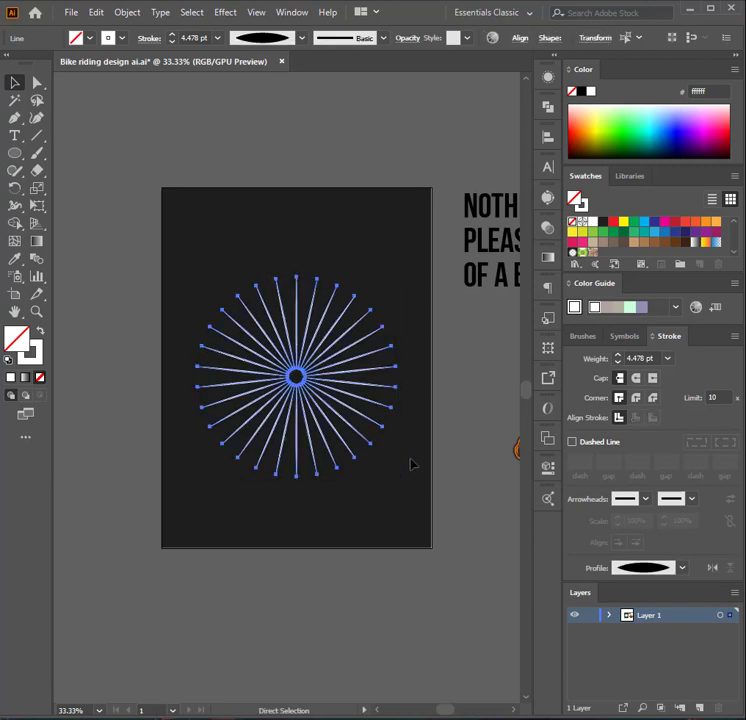
{"action": "key", "text": "ctrl+g"}
- Save the document and bring the two hidden circles back around the grouped spokes
{"action": "key", "text": "v"}
{"action": "key", "text": "ctrl+s"}
{"action": "left_click", "coordinate": [309, 212]}
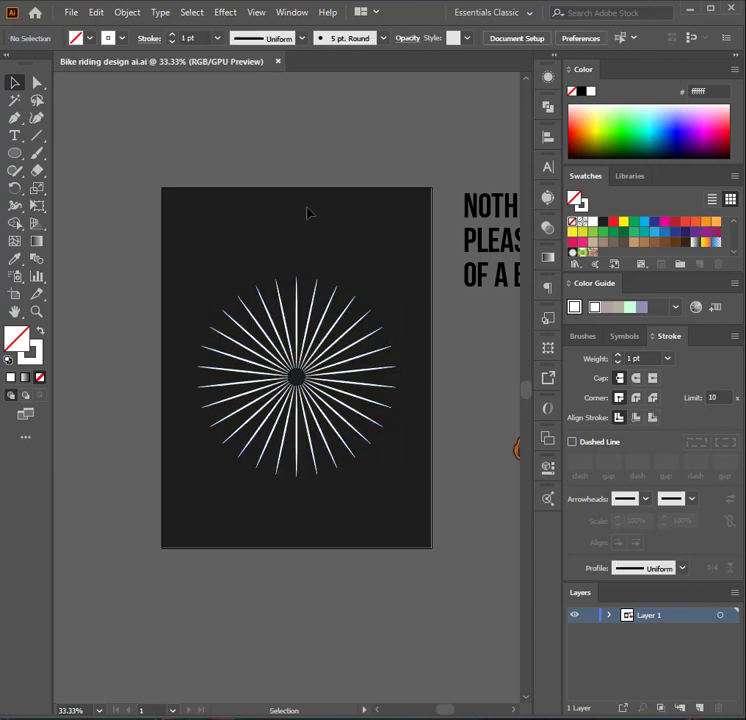
{"action": "key", "text": "ctrl+z"}
{"action": "left_click", "coordinate": [307, 211]}
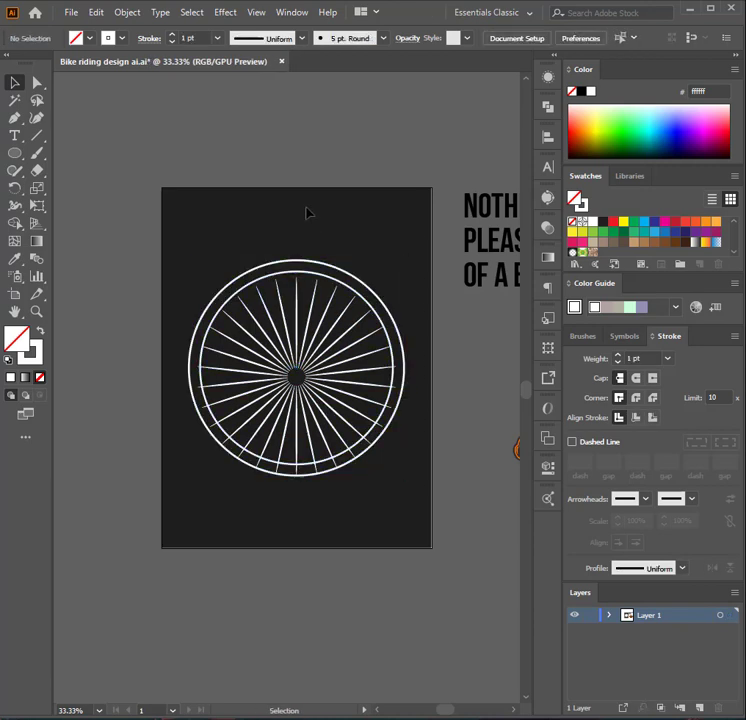
- Align the spoke group vertically to the center of the inner circle, using that circle as the key object
{"action": "left_click", "coordinate": [304, 356]}
{"action": "left_click", "coordinate": [345, 290]}
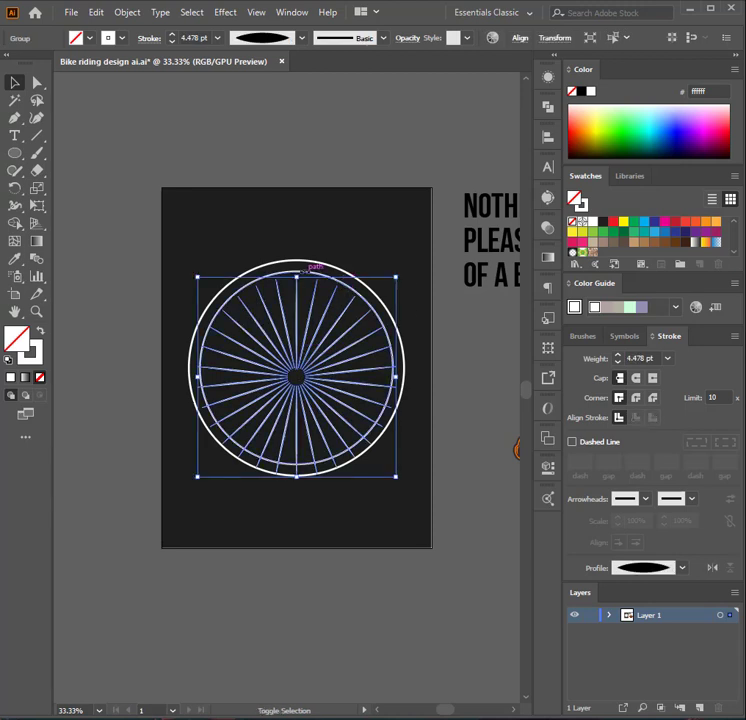
{"action": "left_click", "coordinate": [328, 253]}
{"action": "left_click", "coordinate": [326, 268]}
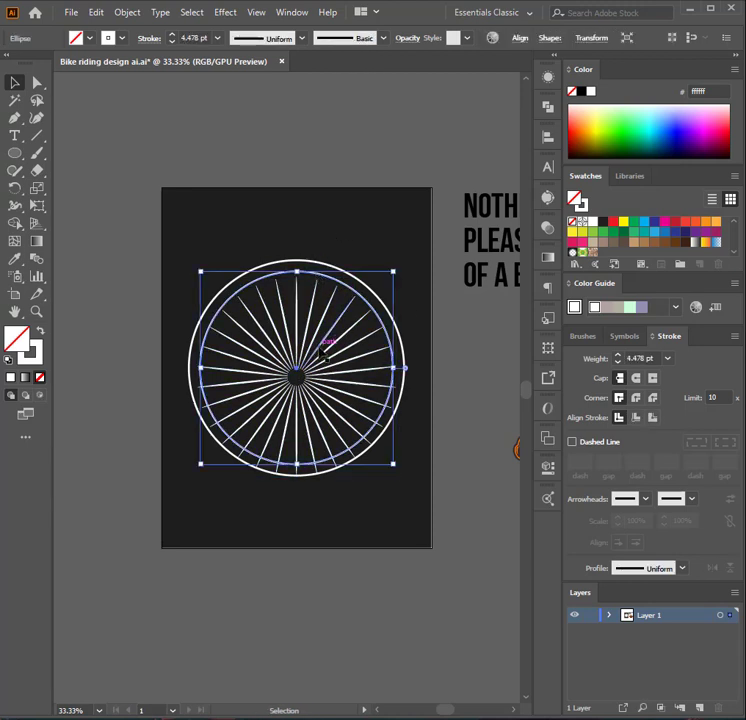
{"action": "left_click", "coordinate": [310, 342], "text": "shift"}
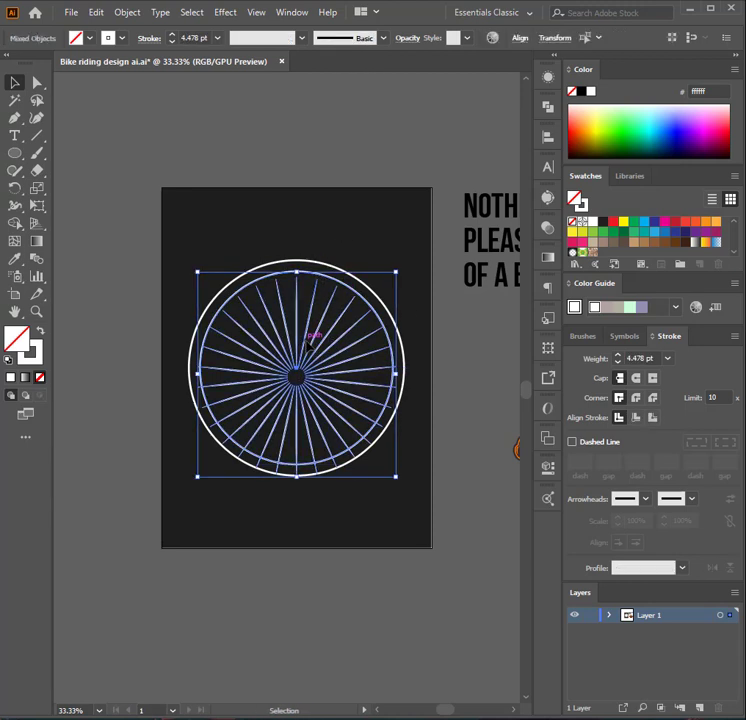
{"action": "left_click", "coordinate": [335, 284]}
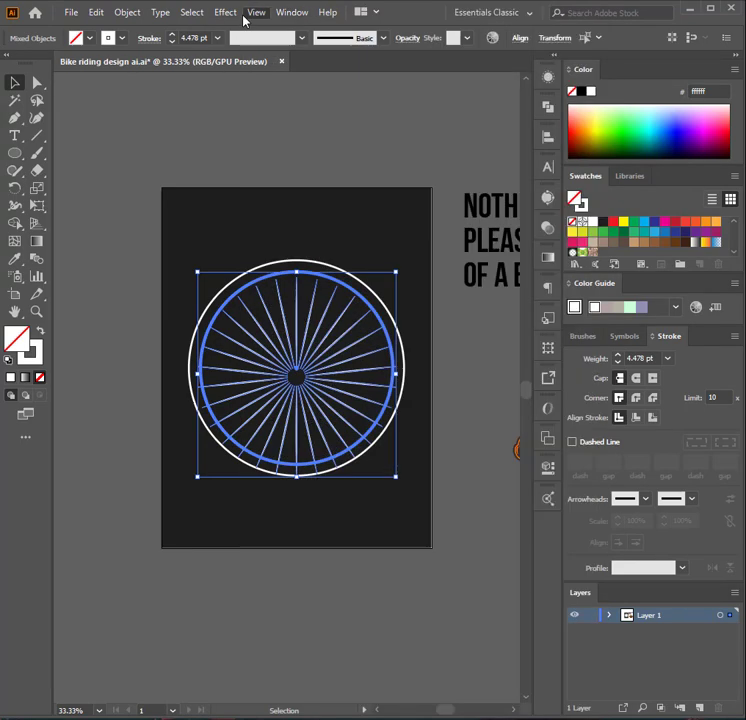
{"action": "left_click", "coordinate": [290, 13]}
{"action": "left_click", "coordinate": [353, 160]}
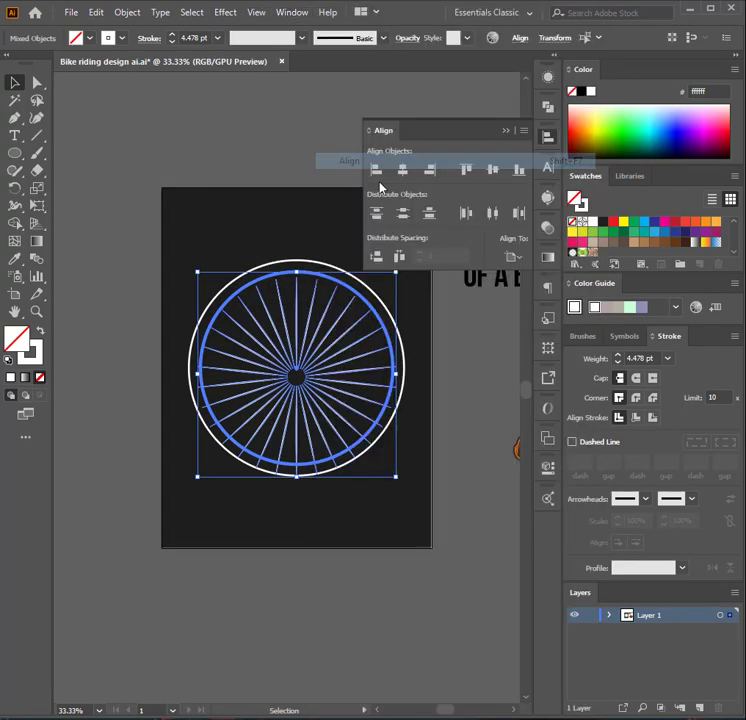
{"action": "left_click", "coordinate": [493, 173]}
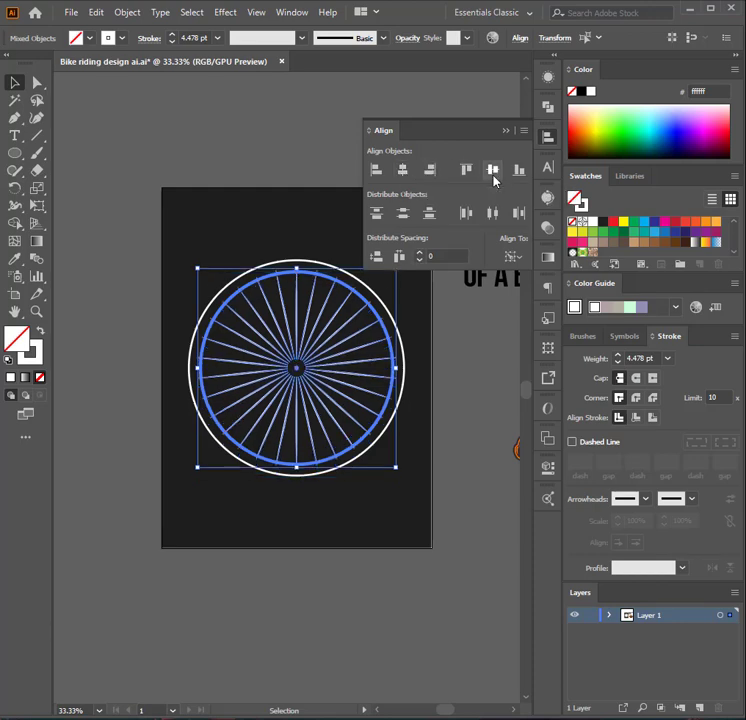
{"action": "left_click", "coordinate": [475, 405]}
- Scale the spoke group down proportionally from its center so the spoke tips fit just inside the inner circle
{"action": "left_click", "coordinate": [352, 377]}
{"action": "scroll", "coordinate": [352, 380], "scroll_direction": "up", "scroll_amount": 1}
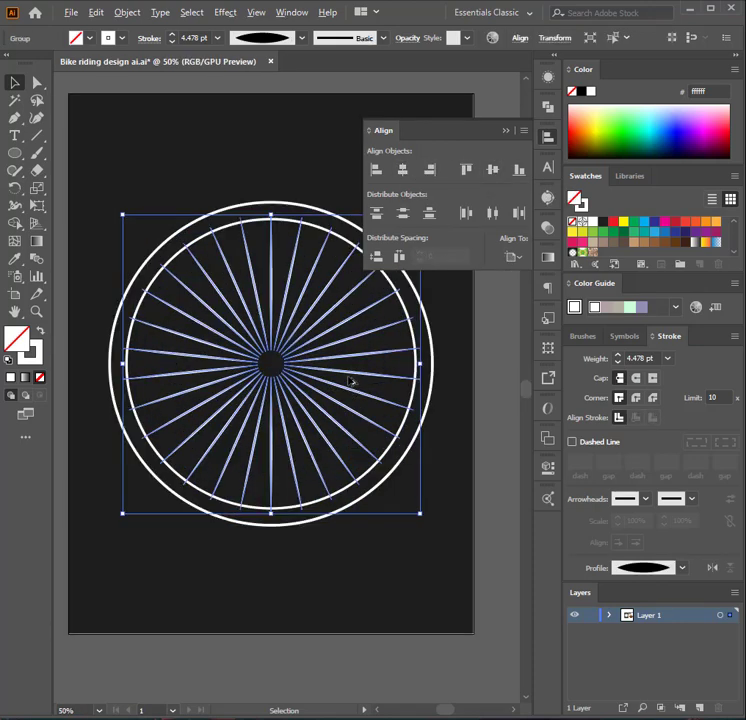
{"action": "mouse_move", "coordinate": [423, 369]}
{"action": "left_mouse_down"}
{"action": "mouse_move", "coordinate": [430, 364]}
{"action": "mouse_move", "coordinate": [410, 366]}
{"action": "left_mouse_up"}
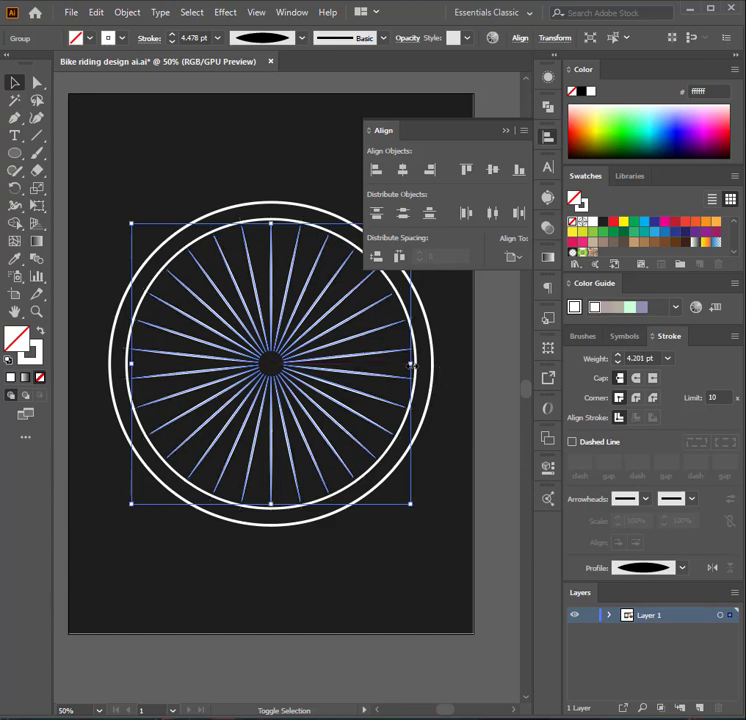
{"action": "left_click", "coordinate": [457, 438]}
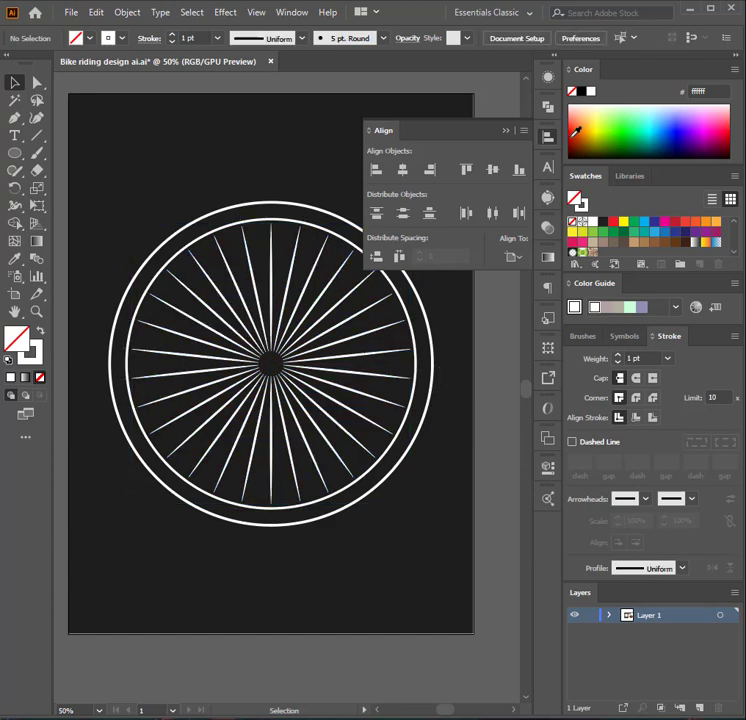
{"action": "left_click", "coordinate": [545, 138]}
{"action": "scroll", "coordinate": [405, 230], "scroll_direction": "down", "scroll_amount": 1, "text": "alt"}
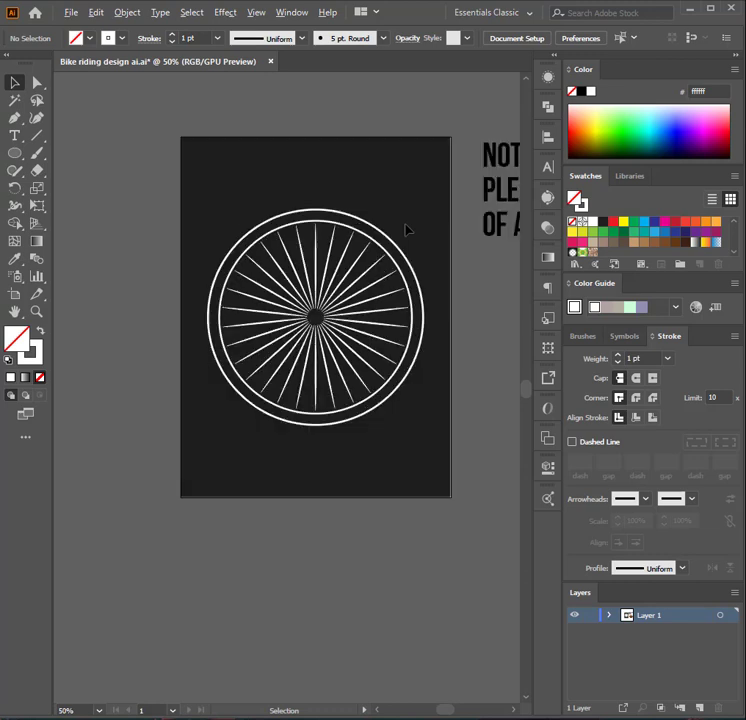
{"action": "left_click_drag", "start_coordinate": [413, 194], "coordinate": [419, 239]}
{"action": "scroll", "coordinate": [387, 298], "scroll_direction": "up", "scroll_amount": 1, "text": "alt"}
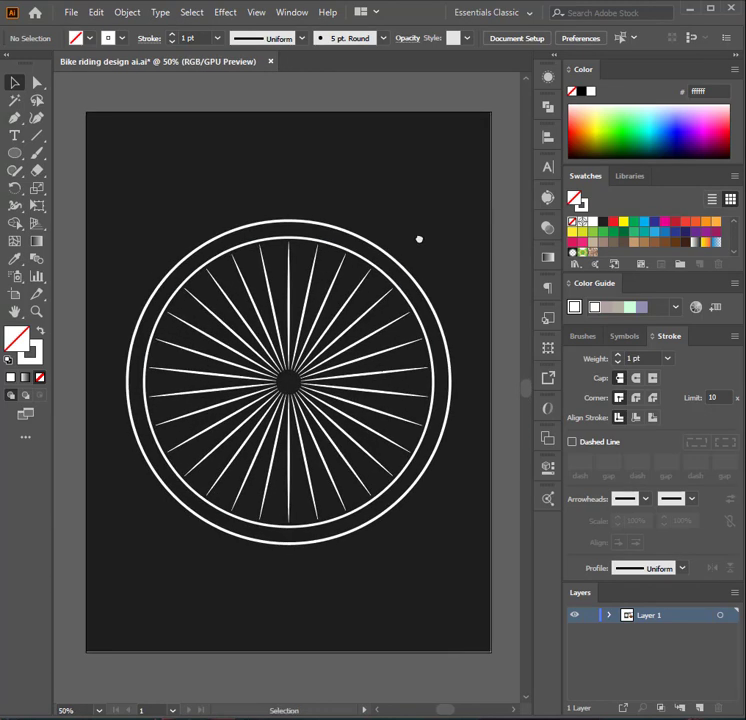
{"action": "left_click", "coordinate": [388, 245]}
{"action": "left_click", "coordinate": [380, 186]}
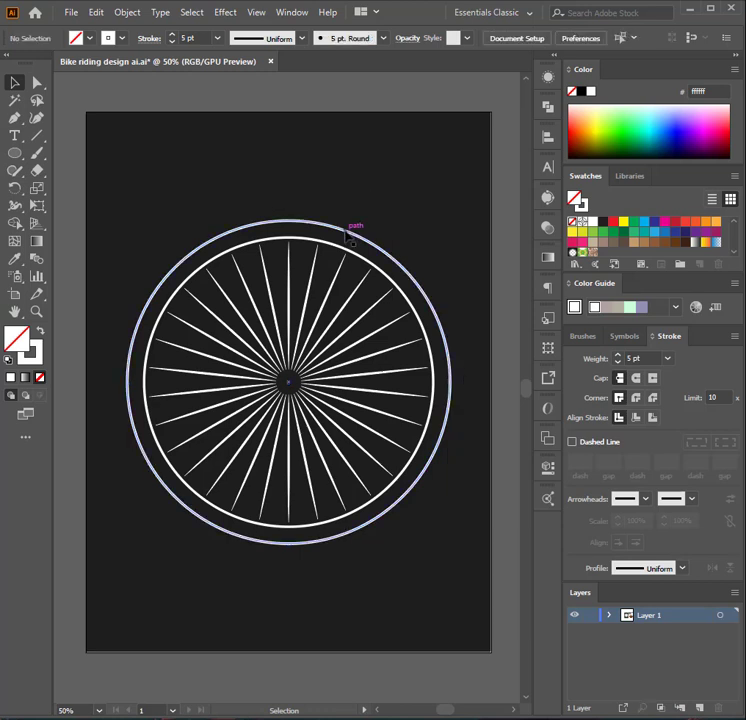
- Scale the outer circle down slightly from its center so it sits closer to the inner circle
{"action": "left_click", "coordinate": [349, 238]}
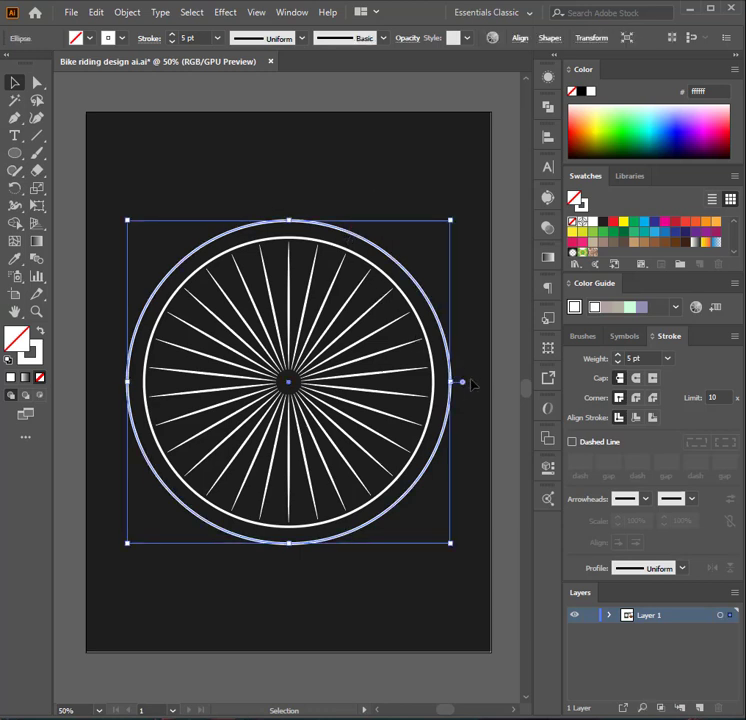
{"action": "left_click_drag", "start_coordinate": [455, 383], "coordinate": [446, 383]}
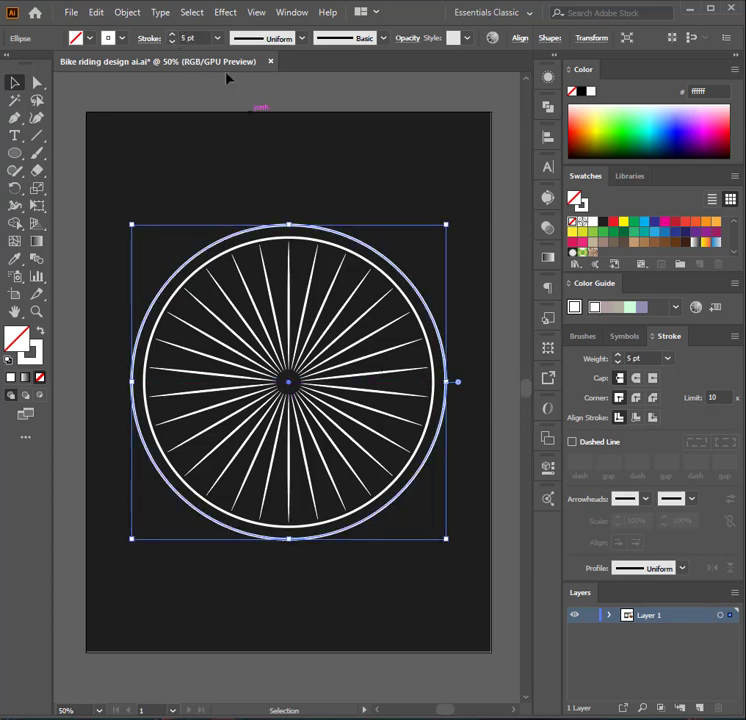
{"action": "left_click", "coordinate": [386, 253]}
- Duplicate the inner circle and scale the copy up from its center to form a third, outermost ring
{"action": "left_click", "coordinate": [376, 272]}
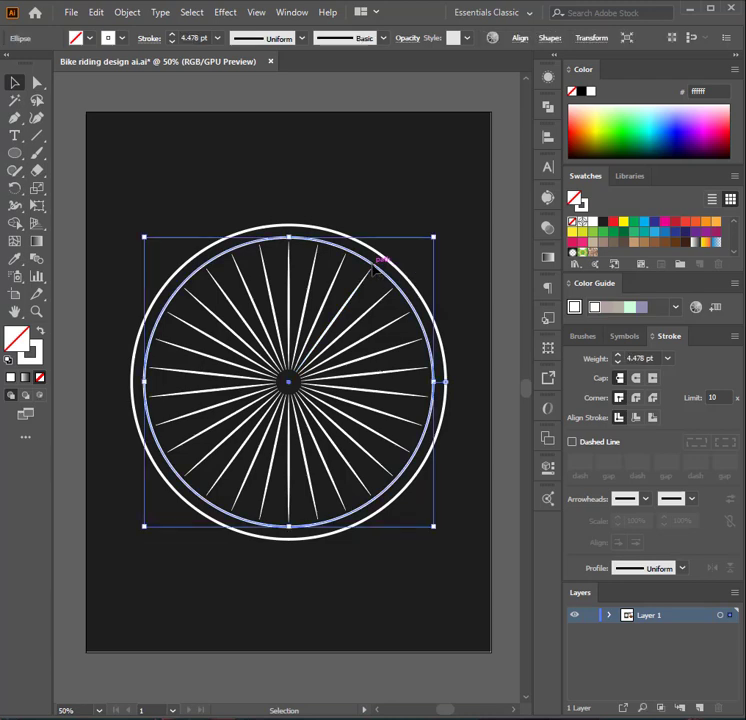
{"action": "key", "text": "a"}
{"action": "key", "text": "v"}
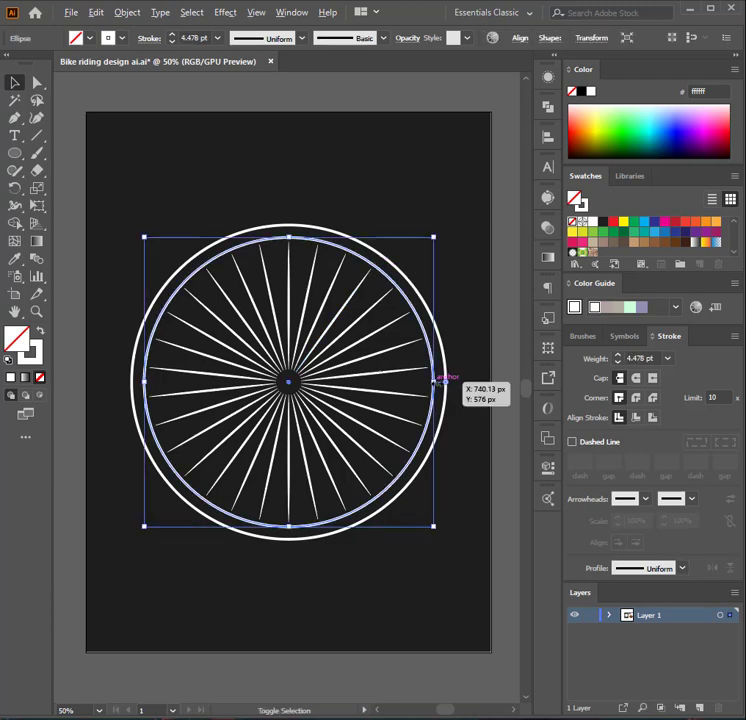
{"action": "mouse_move", "coordinate": [436, 381]}
{"action": "left_mouse_down"}
{"action": "mouse_move", "coordinate": [470, 380]}
{"action": "mouse_move", "coordinate": [458, 381]}
{"action": "left_mouse_up"}
{"action": "key", "text": "a"}
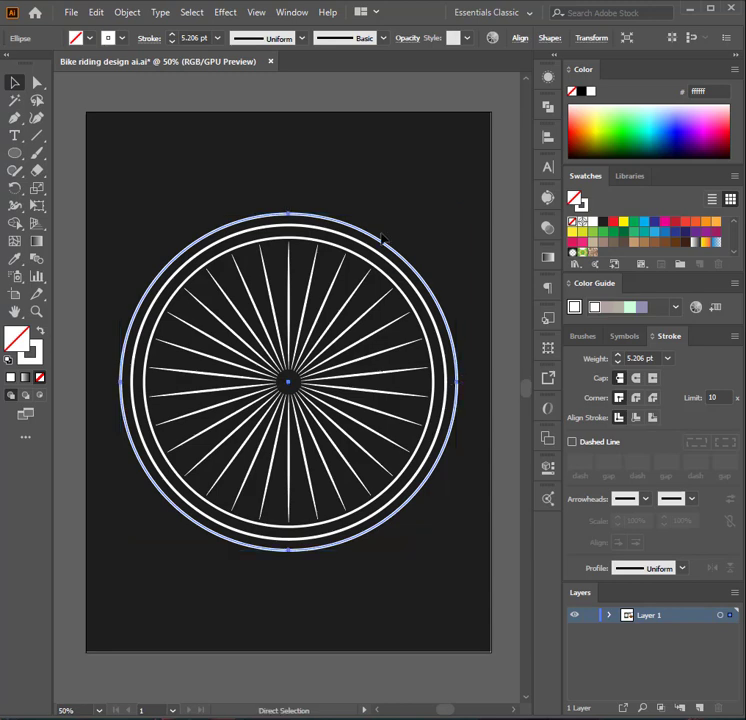
{"action": "key", "text": "v"}
{"action": "left_click", "coordinate": [352, 170]}
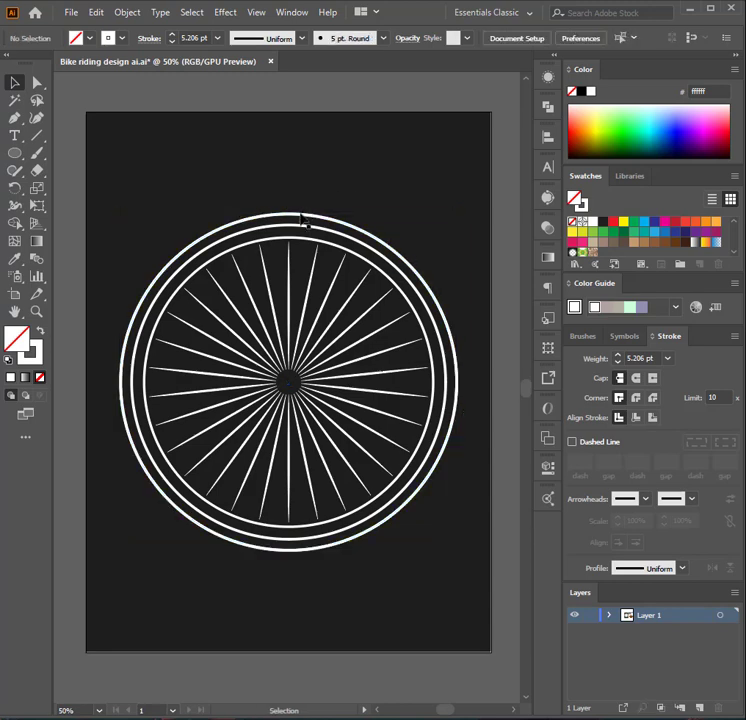
- Place the headline text "NOTHING CAMPARES TO THE" as type on a path along the outermost circle
{"action": "scroll", "coordinate": [357, 189], "scroll_direction": "down", "scroll_amount": 1}
{"action": "left_click_drag", "start_coordinate": [403, 189], "coordinate": [347, 204]}
{"action": "left_click", "coordinate": [457, 165]}
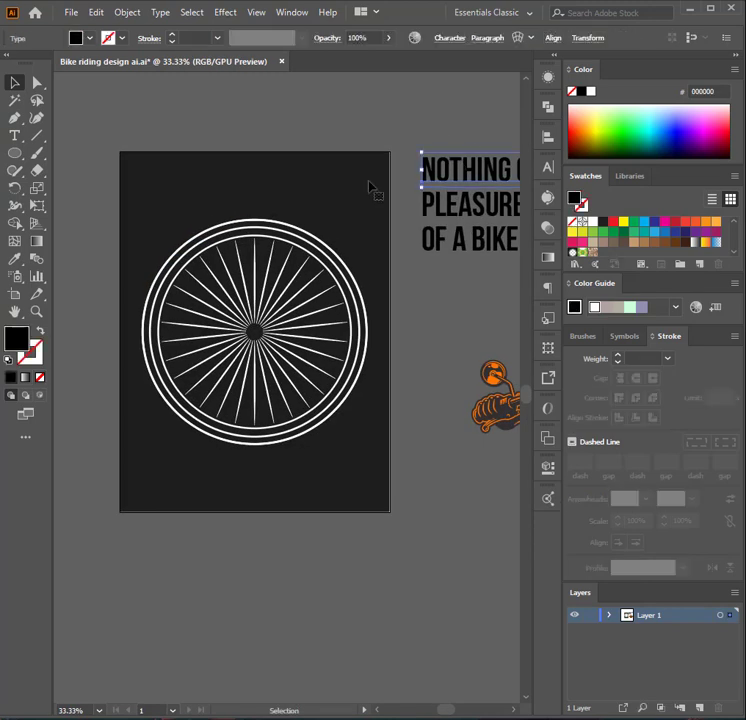
{"action": "left_click", "coordinate": [290, 197]}
{"action": "left_click", "coordinate": [273, 224]}
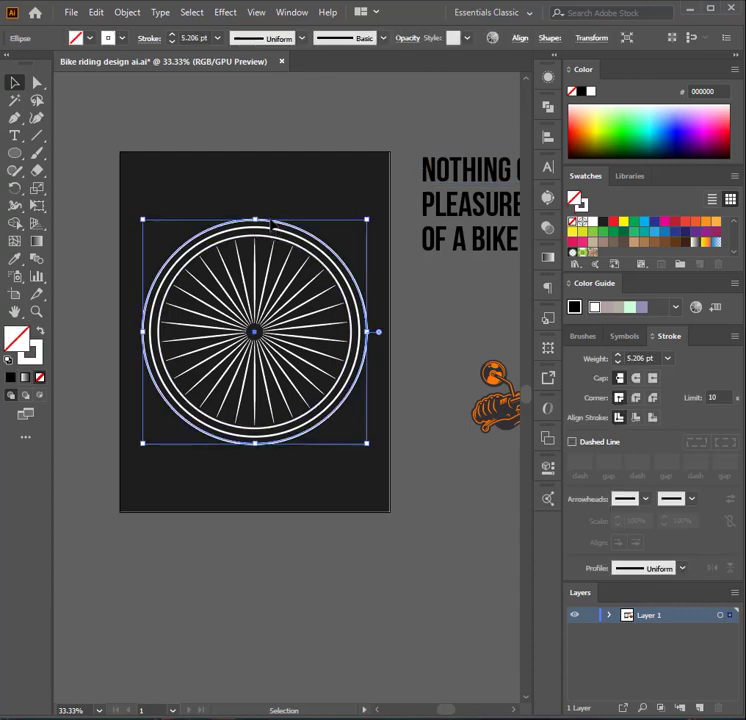
{"action": "left_click_drag", "start_coordinate": [14, 135], "coordinate": [83, 155]}
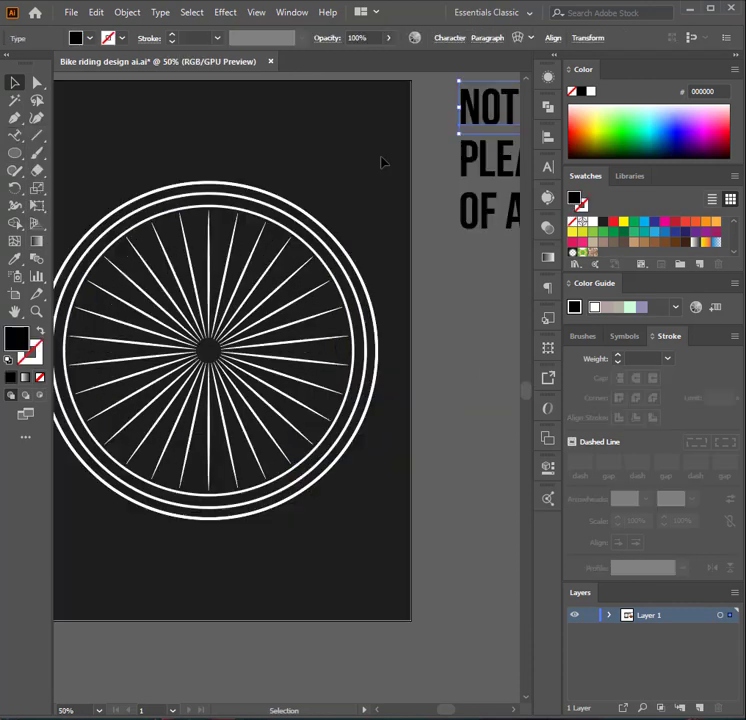
{"action": "left_click", "coordinate": [299, 161]}
{"action": "left_click", "coordinate": [241, 184]}
{"action": "left_click", "coordinate": [15, 135]}
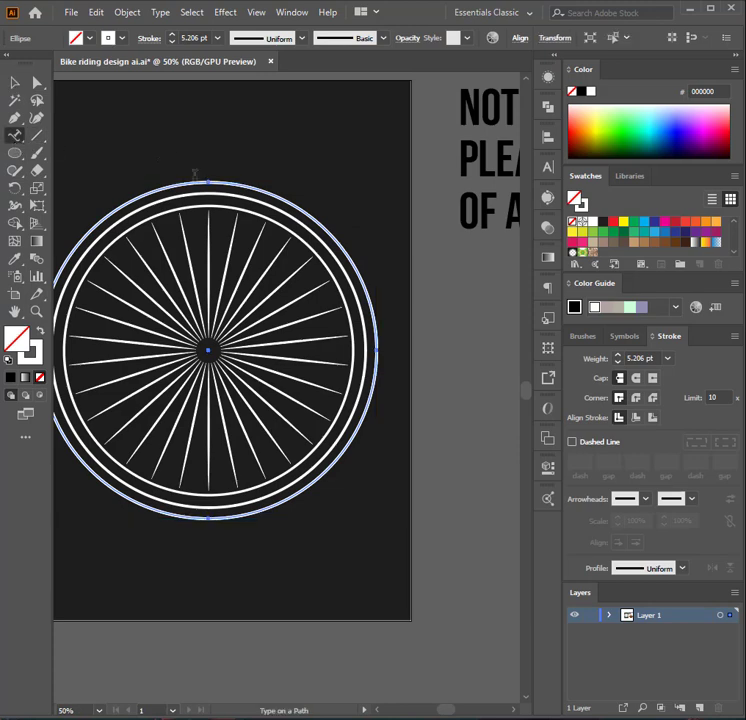
{"action": "left_click", "coordinate": [208, 180]}
{"action": "type", "text": "NOTHING CAMPARES TO THE"}
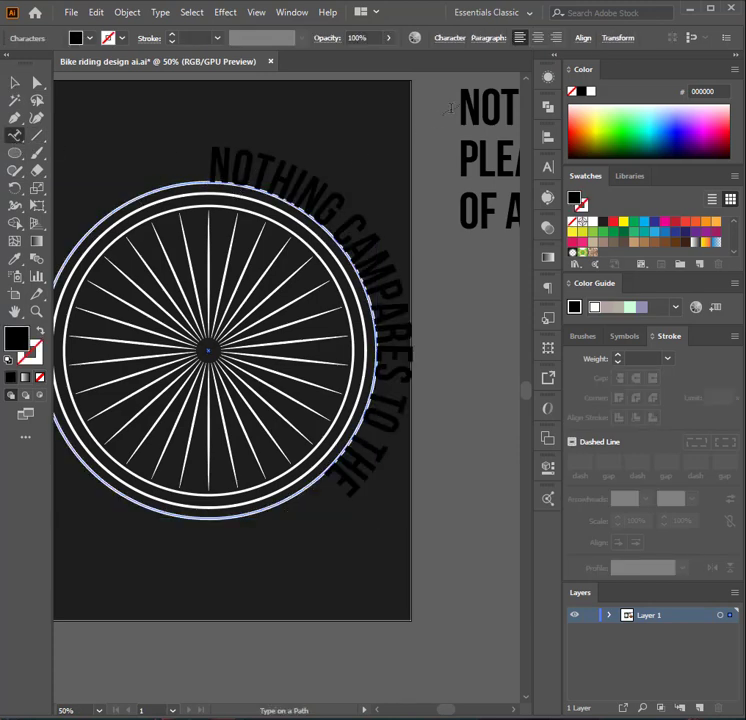
- Center-align the path text and adjust its start and end brackets so it arches evenly over the wheel
{"action": "left_click", "coordinate": [539, 41]}
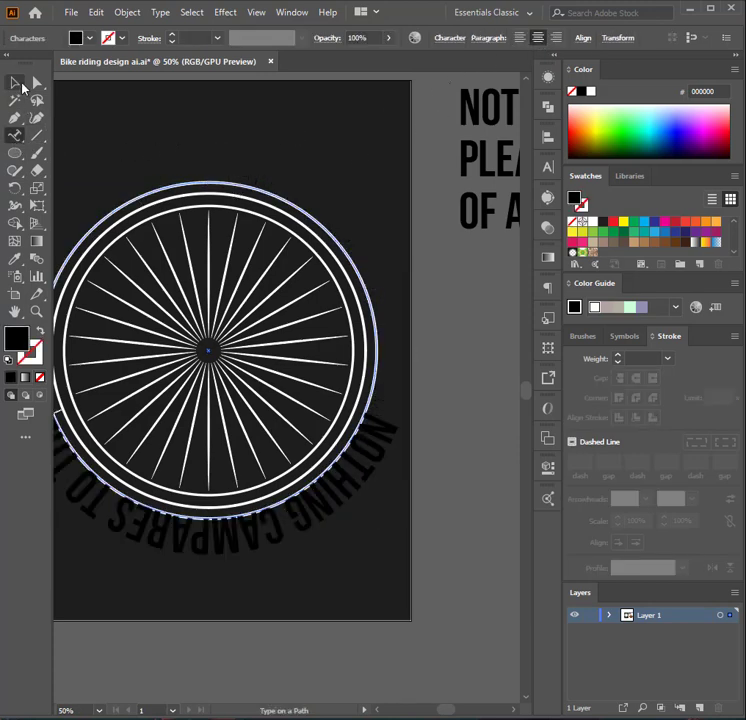
{"action": "left_click", "coordinate": [18, 85]}
{"action": "key", "text": "space"}
{"action": "left_click_drag", "start_coordinate": [232, 123], "coordinate": [134, 379]}
{"action": "left_click", "coordinate": [347, 205]}
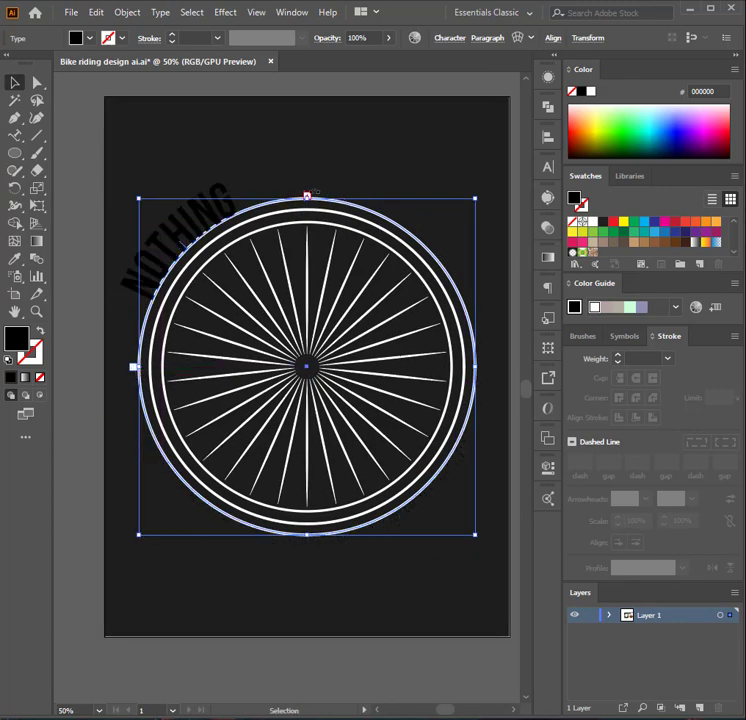
{"action": "scroll", "coordinate": [310, 193], "scroll_direction": "up", "scroll_amount": 4, "text": "alt"}
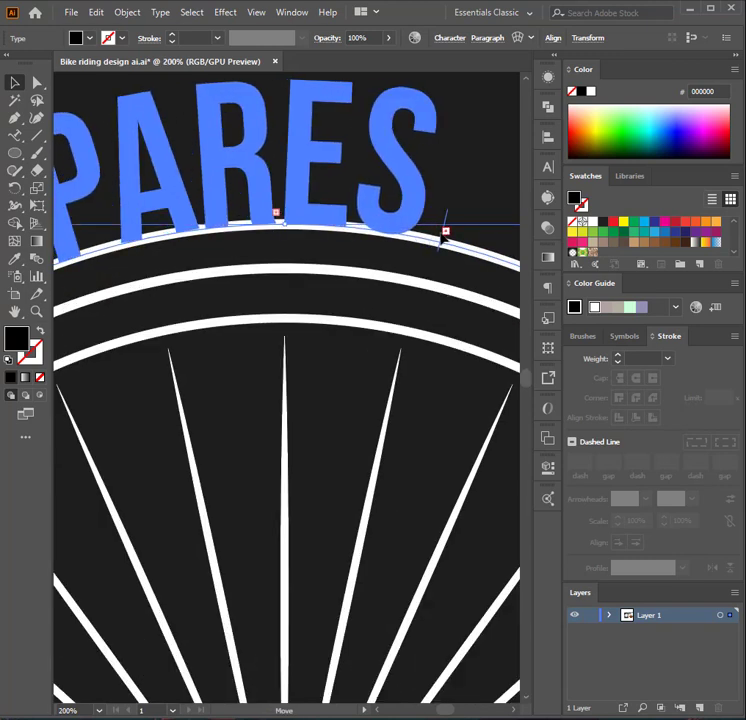
{"action": "scroll", "coordinate": [443, 233], "scroll_direction": "down", "scroll_amount": 3, "text": "alt"}
{"action": "left_click_drag", "start_coordinate": [400, 287], "coordinate": [302, 249]}
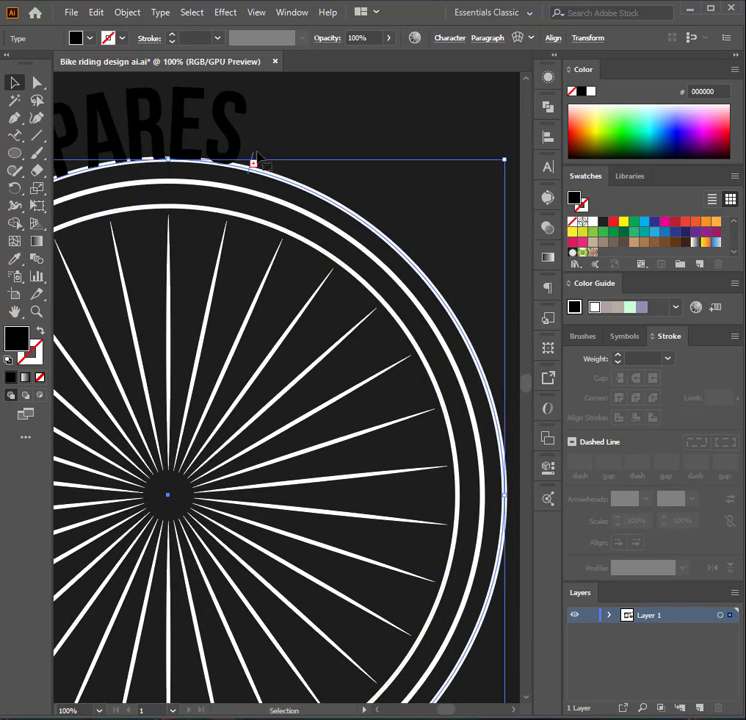
{"action": "left_click_drag", "start_coordinate": [253, 160], "coordinate": [494, 497]}
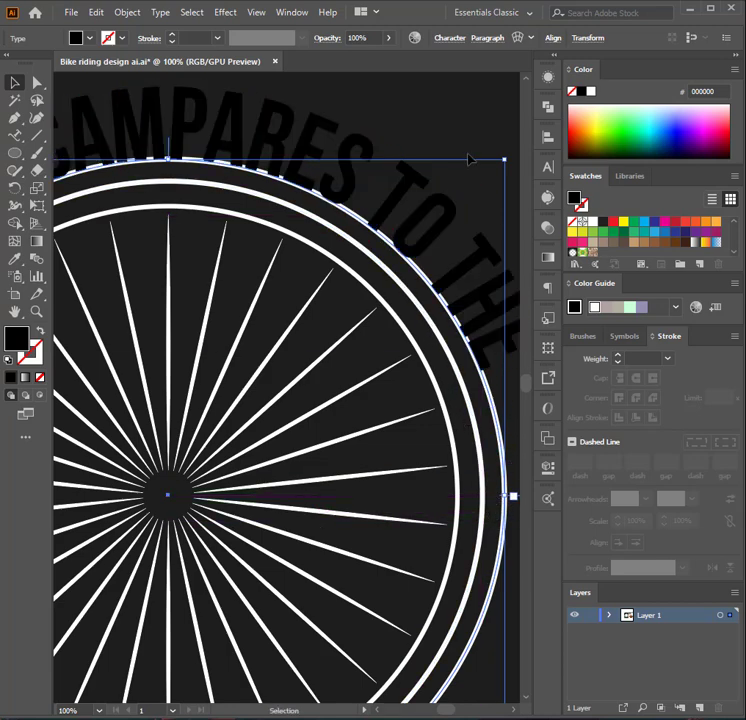
- Fill the curved headline text with white and save the document
{"action": "left_click", "coordinate": [436, 120]}
{"action": "scroll", "coordinate": [364, 145], "scroll_direction": "down", "scroll_amount": 3, "text": "alt"}
{"action": "scroll", "coordinate": [364, 198], "scroll_direction": "up", "scroll_amount": 2, "text": "alt"}
{"action": "left_click_drag", "start_coordinate": [365, 197], "coordinate": [386, 250]}
{"action": "scroll", "coordinate": [386, 250], "scroll_direction": "down", "scroll_amount": 1, "text": "alt"}
{"action": "left_click_drag", "start_coordinate": [402, 322], "coordinate": [338, 286]}
{"action": "left_click_drag", "start_coordinate": [381, 132], "coordinate": [388, 204]}
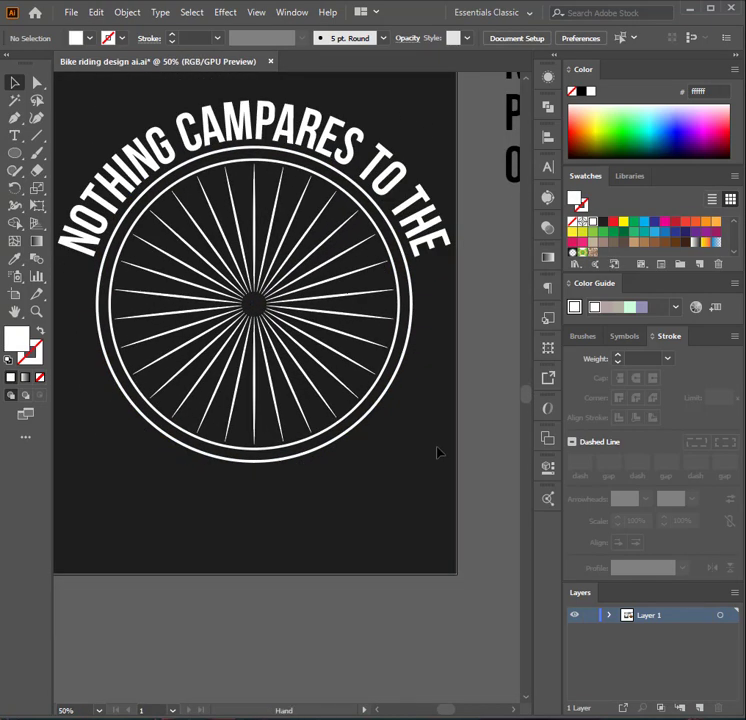
{"action": "left_click_drag", "start_coordinate": [437, 452], "coordinate": [432, 430]}
{"action": "key", "text": "ctrl+s"}
{"action": "scroll", "coordinate": [372, 414], "scroll_direction": "down", "scroll_amount": 1, "text": "alt"}
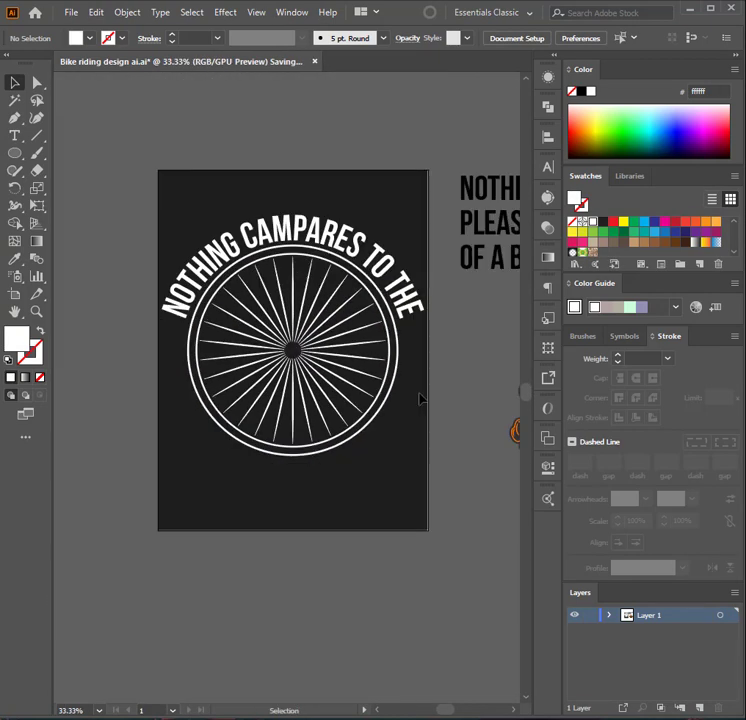
- Move the skull rider illustration onto the wheel and bring it to the front
{"action": "left_click_drag", "start_coordinate": [514, 398], "coordinate": [193, 330]}
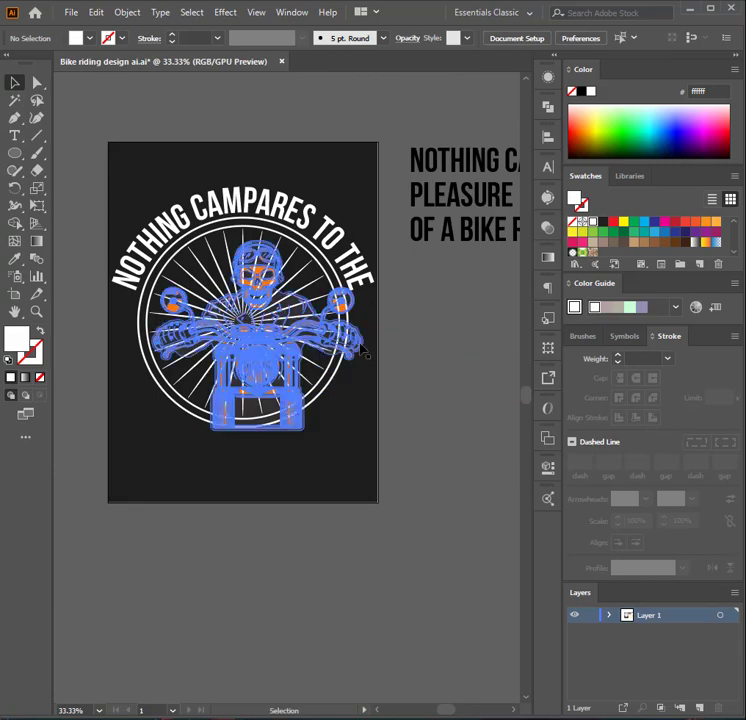
{"action": "key", "text": "ctrl+shift+]"}
{"action": "left_click_drag", "start_coordinate": [362, 349], "coordinate": [385, 364]}
{"action": "left_click", "coordinate": [363, 372]}
- Align the rider illustration horizontally and vertically to the center of the inner circle
{"action": "key", "text": "ctrl+equal"}
{"action": "left_click_drag", "start_coordinate": [398, 332], "coordinate": [386, 325]}
{"action": "left_click", "coordinate": [404, 387], "text": "shift"}
{"action": "left_click", "coordinate": [292, 12]}
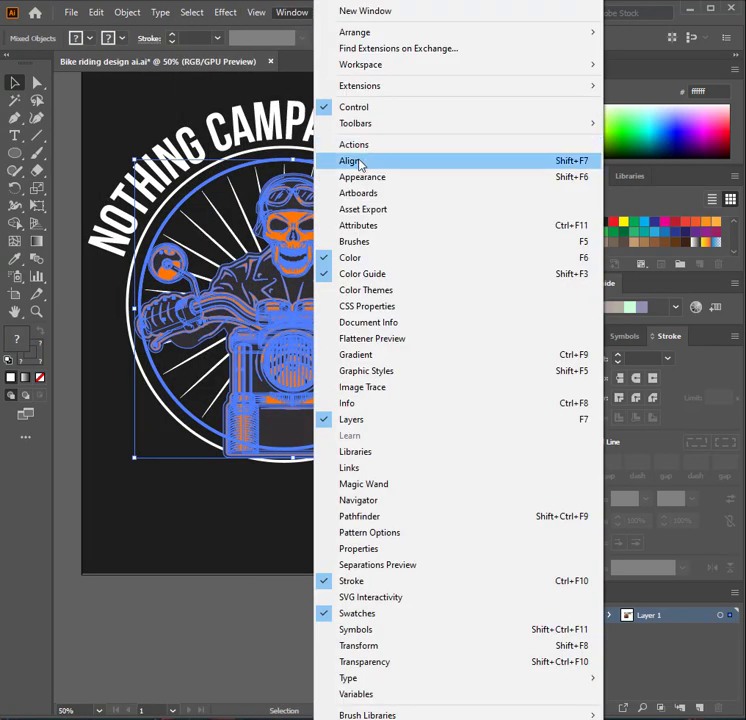
{"action": "left_click", "coordinate": [360, 161]}
{"action": "left_click", "coordinate": [403, 170]}
{"action": "left_click", "coordinate": [493, 171]}
{"action": "left_click", "coordinate": [371, 501]}
{"action": "left_click", "coordinate": [548, 138]}
{"action": "left_click", "coordinate": [400, 330]}
{"action": "left_click", "coordinate": [390, 455]}
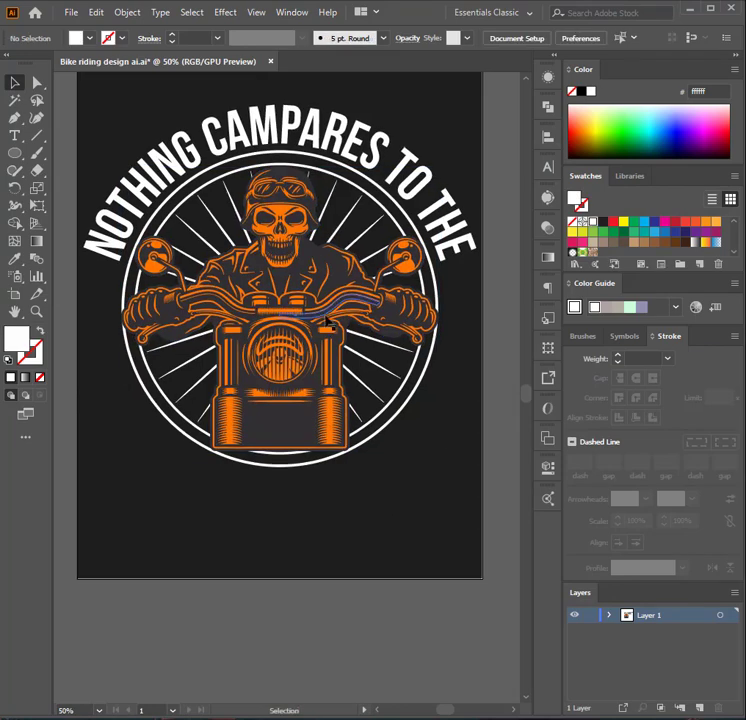
- Duplicate the whole rider, wheel and text artwork to the empty area below and left of the artboard
{"action": "scroll", "coordinate": [331, 308], "scroll_direction": "down", "scroll_amount": 1, "text": "alt"}
{"action": "left_click_drag", "start_coordinate": [220, 135], "coordinate": [381, 429]}
{"action": "scroll", "coordinate": [356, 391], "scroll_direction": "down", "scroll_amount": 1, "text": "alt"}
{"action": "left_click_drag", "start_coordinate": [334, 309], "coordinate": [184, 610], "text": "alt"}
{"action": "left_click", "coordinate": [281, 505]}
- Examine how the rider illustration sits over the spokes and circles on the artboard
{"action": "scroll", "coordinate": [322, 380], "scroll_direction": "up", "scroll_amount": 3, "text": "alt"}
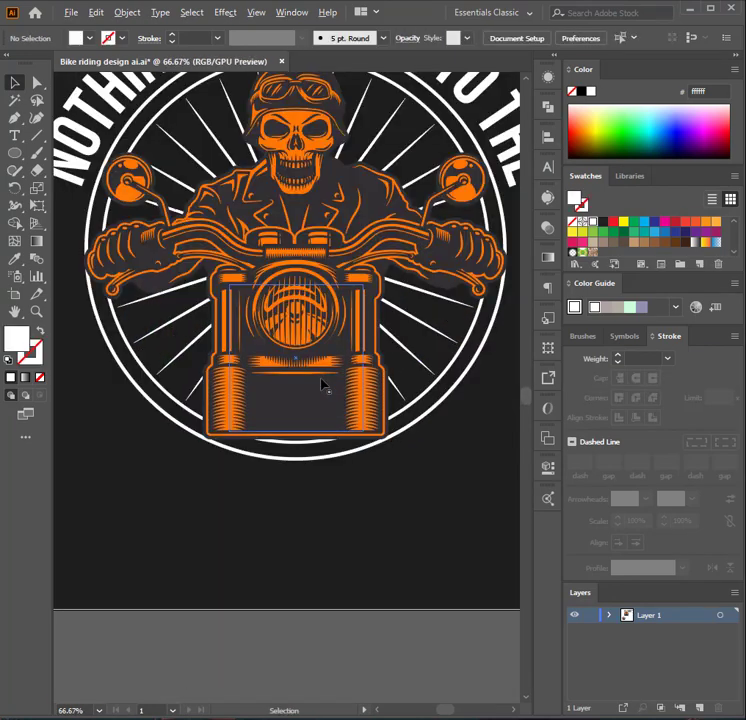
{"action": "scroll", "coordinate": [318, 472], "scroll_direction": "down", "scroll_amount": 2, "text": "alt"}
{"action": "left_click_drag", "start_coordinate": [348, 595], "coordinate": [356, 500]}
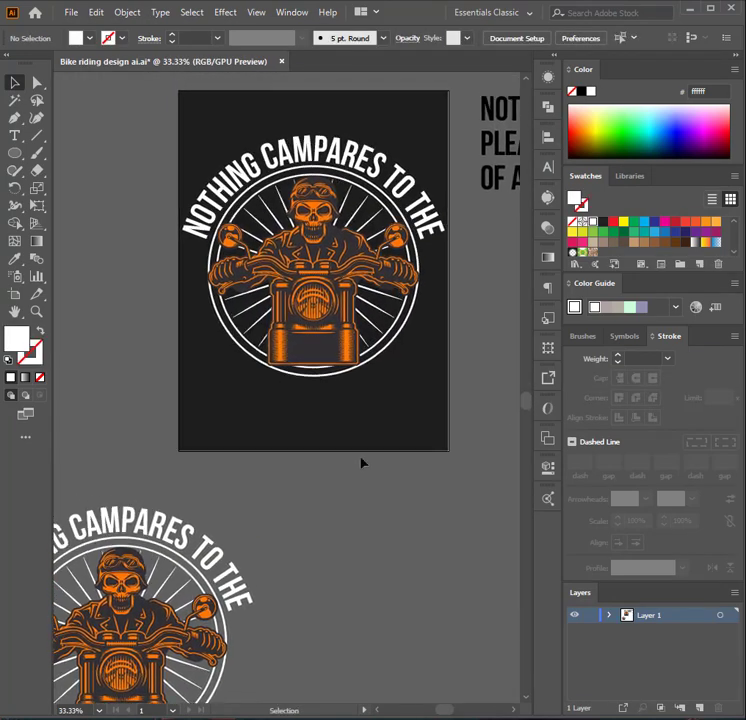
{"action": "scroll", "coordinate": [324, 302], "scroll_direction": "up", "scroll_amount": 1, "text": "alt"}
{"action": "left_click", "coordinate": [300, 365]}
{"action": "left_click", "coordinate": [388, 459]}
{"action": "scroll", "coordinate": [388, 461], "scroll_direction": "down", "scroll_amount": 1}
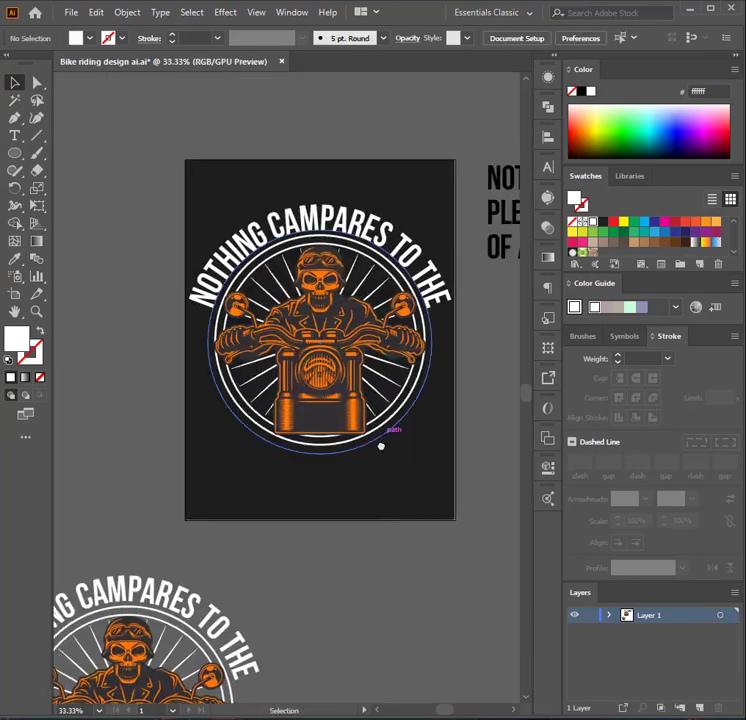
{"action": "scroll", "coordinate": [385, 466], "scroll_direction": "up", "scroll_amount": 1}
{"action": "scroll", "coordinate": [370, 441], "scroll_direction": "down", "scroll_amount": 1}
- Expand the appearance of the rider and wheel artwork on the artboard, converting objects, fills and strokes to shapes
{"action": "left_click", "coordinate": [340, 395]}
{"action": "left_click", "coordinate": [127, 12]}
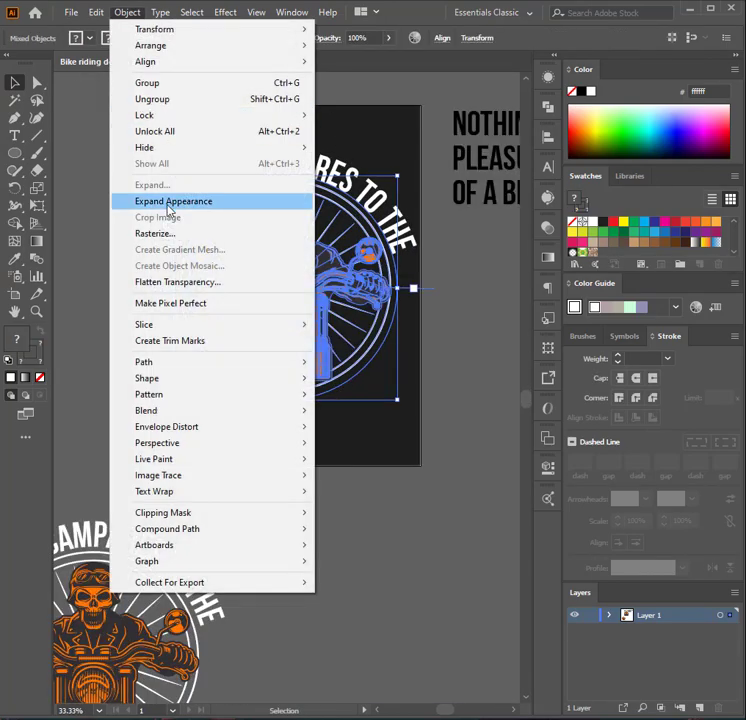
{"action": "left_click", "coordinate": [169, 203]}
{"action": "left_click", "coordinate": [160, 195]}
{"action": "left_click_drag", "start_coordinate": [375, 435], "coordinate": [250, 300]}
{"action": "left_click", "coordinate": [127, 12]}
{"action": "left_click", "coordinate": [152, 184]}
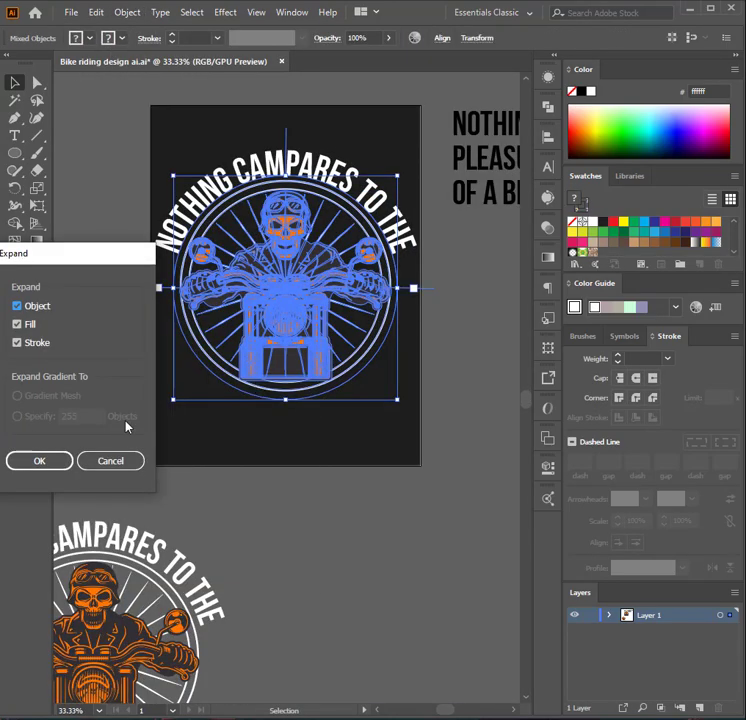
{"action": "left_click", "coordinate": [40, 460]}
{"action": "left_click", "coordinate": [328, 466]}
- Offset the rider group's paths by 11 px with round joins
{"action": "scroll", "coordinate": [381, 283], "scroll_direction": "up", "scroll_amount": 1}
{"action": "left_click_drag", "start_coordinate": [418, 219], "coordinate": [449, 280]}
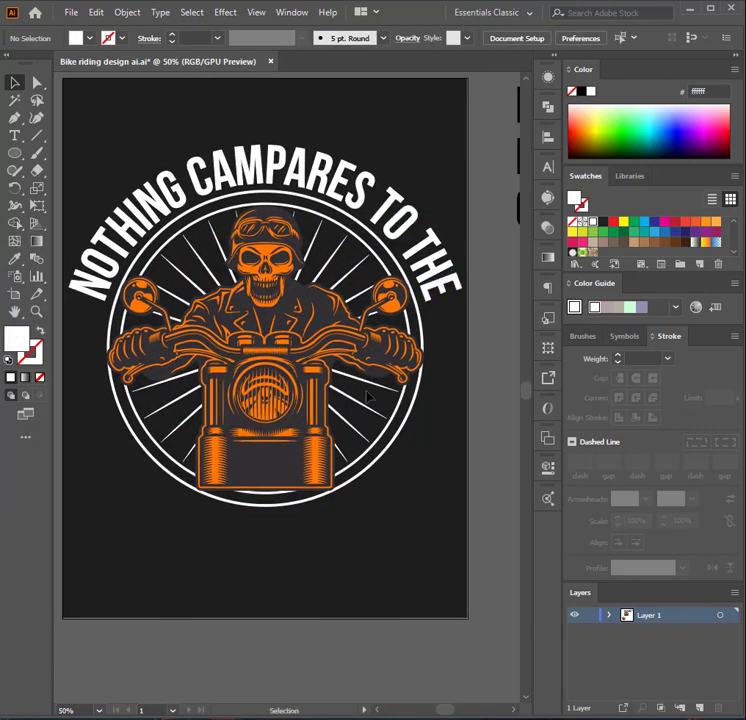
{"action": "left_click", "coordinate": [358, 350]}
{"action": "left_click", "coordinate": [127, 12]}
{"action": "mouse_move", "coordinate": [200, 362]}
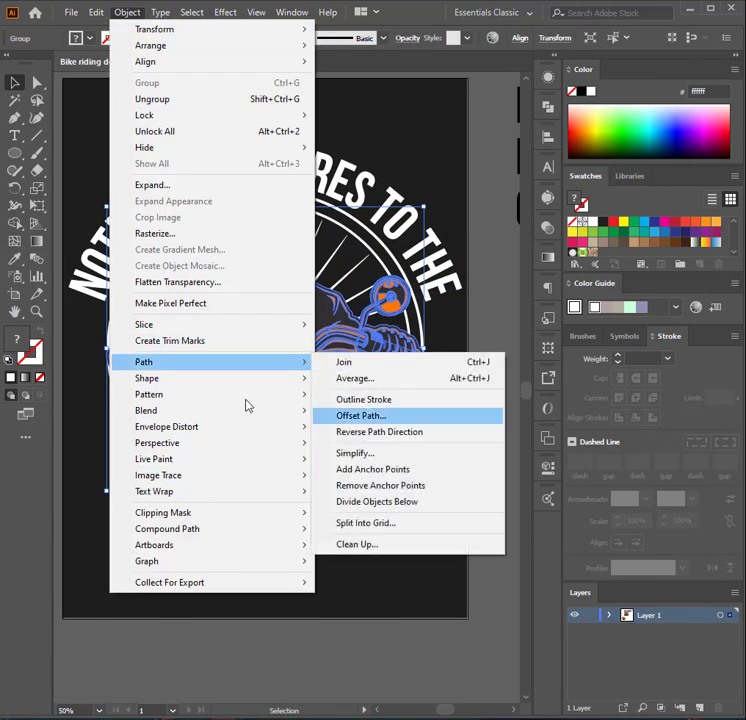
{"action": "left_click", "coordinate": [360, 415]}
{"action": "left_click", "coordinate": [325, 549]}
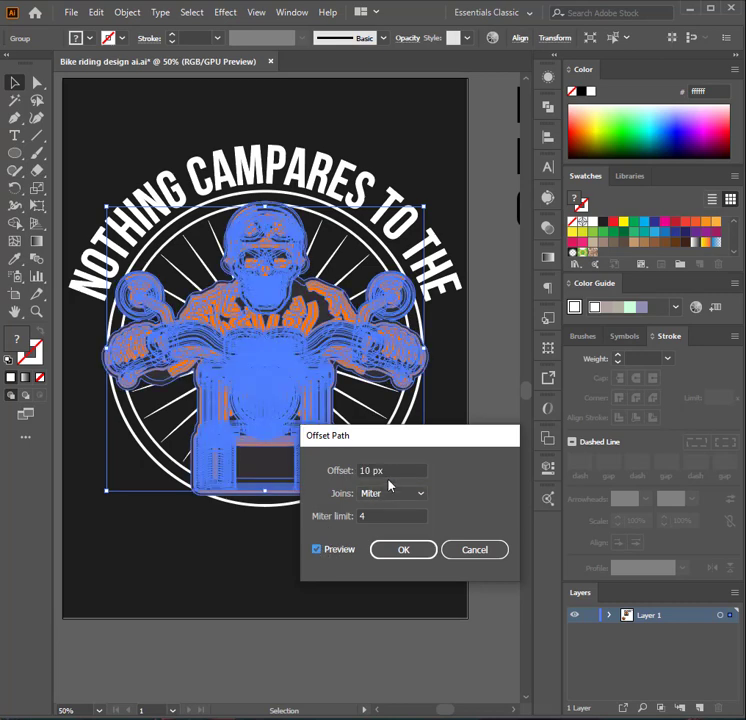
{"action": "left_click", "coordinate": [390, 493]}
{"action": "left_click", "coordinate": [384, 526]}
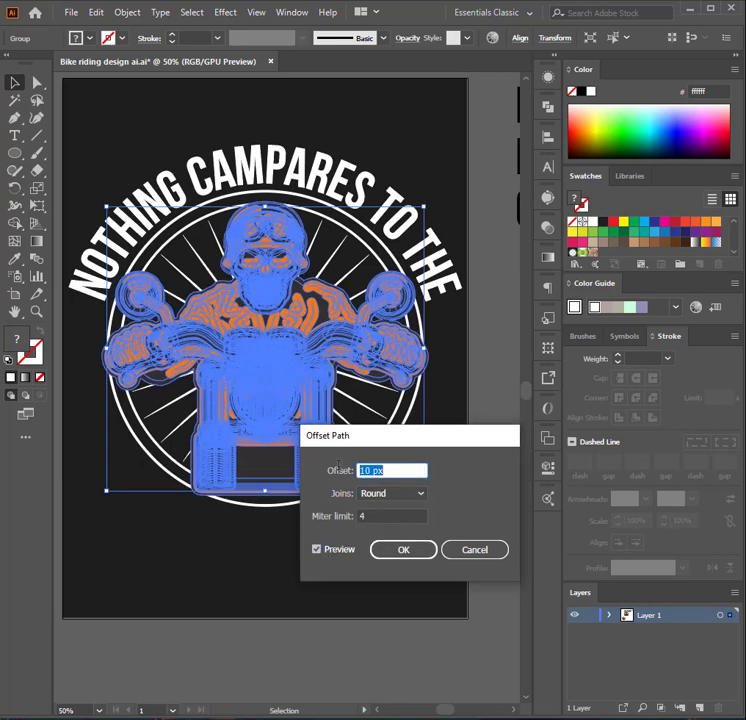
{"action": "key", "text": "Up"}
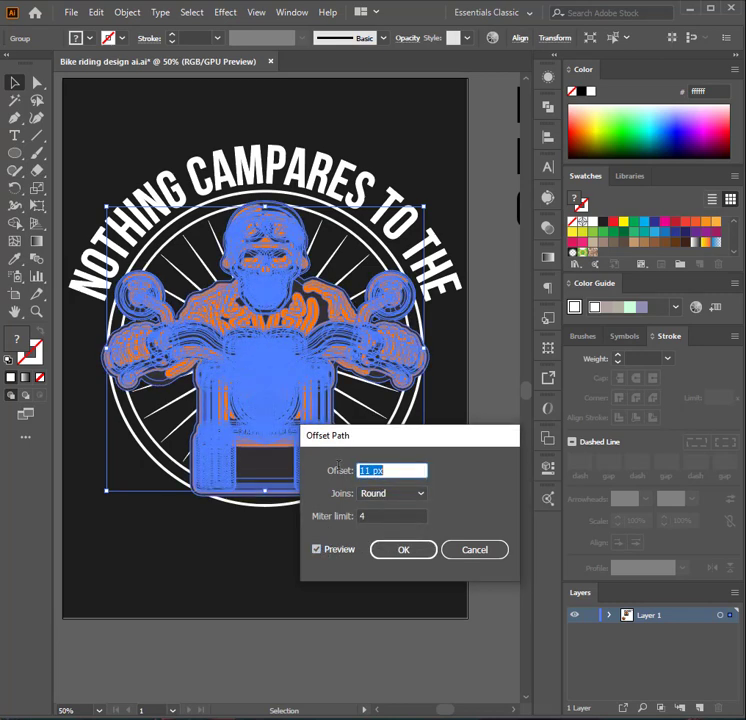
{"action": "left_click", "coordinate": [408, 550]}
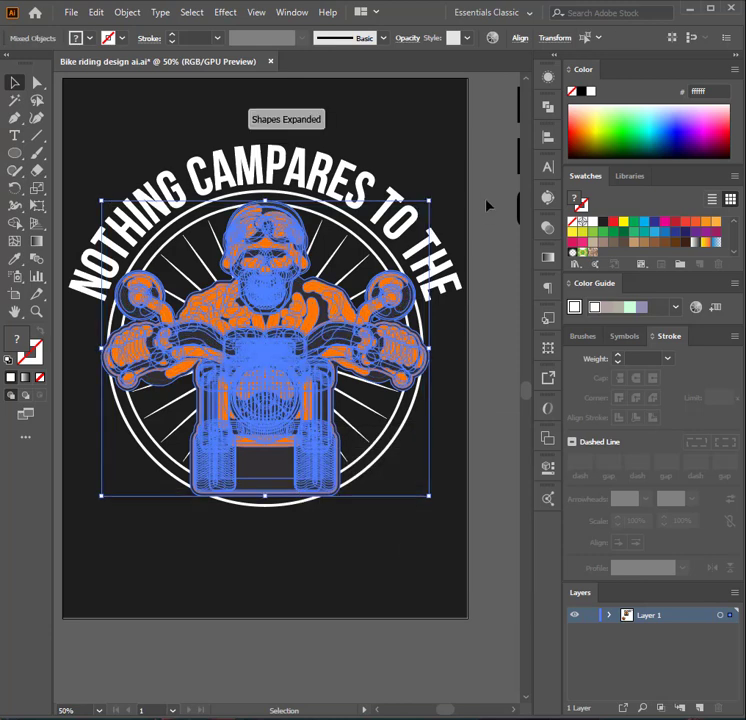
- Unite the offset shapes into one silhouette and use it to create a dark gap between the rider and the wheel
{"action": "key", "text": "ctrl+shift+F9"}
{"action": "left_click", "coordinate": [380, 179]}
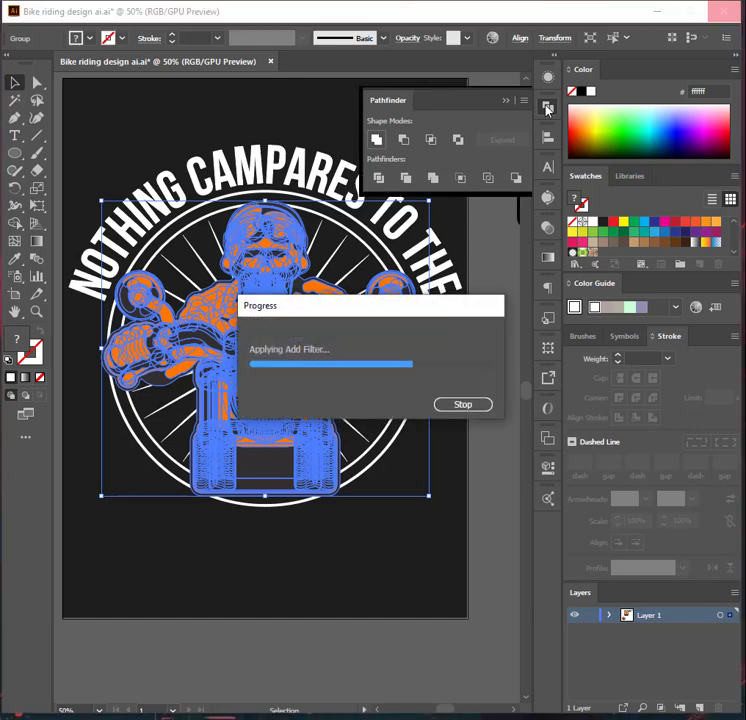
{"action": "left_click", "coordinate": [445, 482]}
{"action": "left_click_drag", "start_coordinate": [437, 455], "coordinate": [439, 472]}
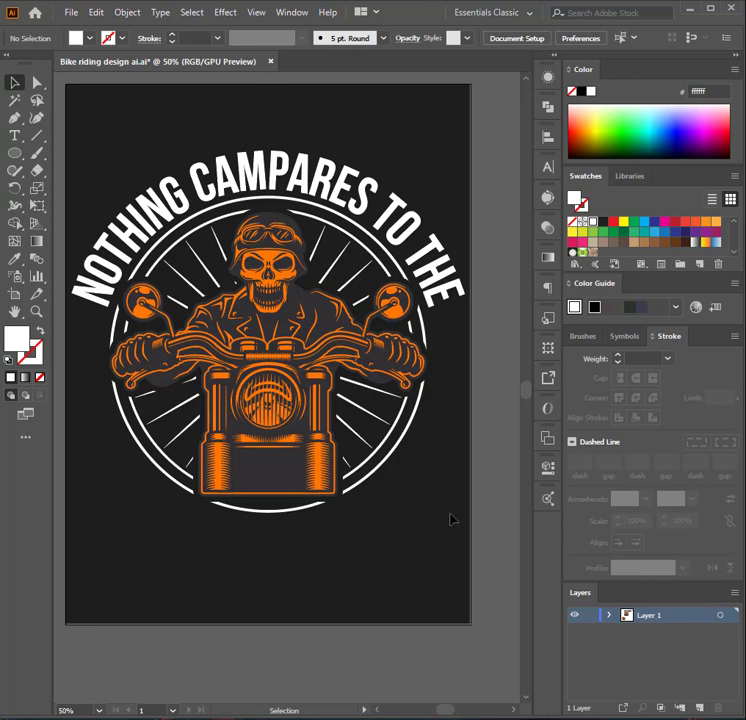
{"action": "left_click_drag", "start_coordinate": [450, 518], "coordinate": [451, 475]}
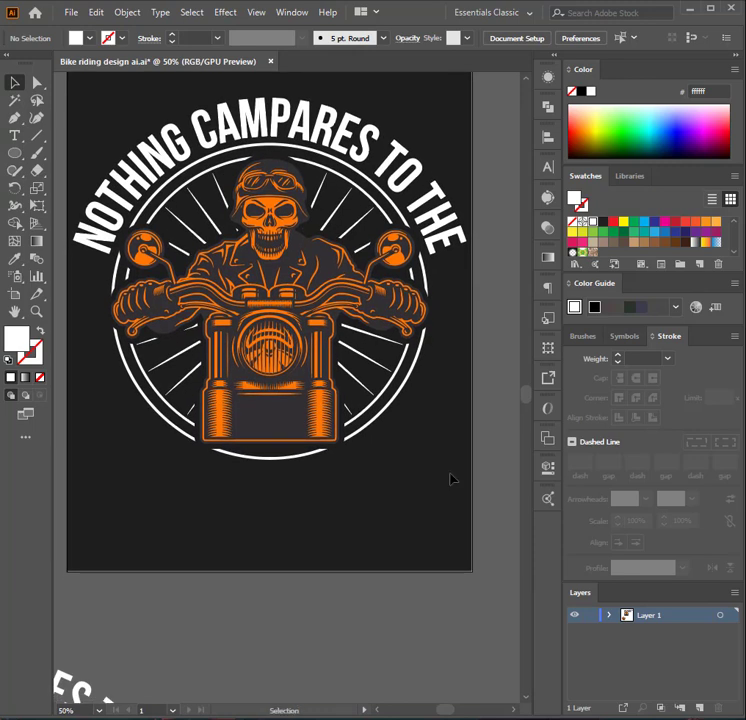
- Delete the spare copy of the wheel, rider and headline artwork below the artboard, and save the file
{"action": "scroll", "coordinate": [312, 467], "scroll_direction": "down", "scroll_amount": 2}
{"action": "left_click_drag", "start_coordinate": [304, 548], "coordinate": [394, 402]}
{"action": "left_click", "coordinate": [334, 525]}
{"action": "left_click_drag", "start_coordinate": [310, 590], "coordinate": [354, 599]}
{"action": "left_click", "coordinate": [327, 474]}
{"action": "left_click", "coordinate": [402, 423]}
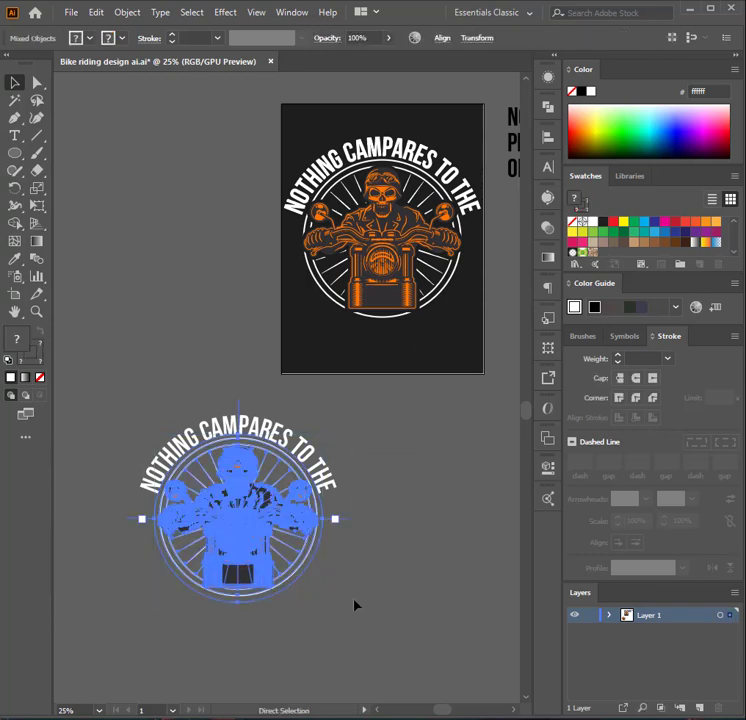
{"action": "key", "text": "ctrl+g"}
{"action": "key", "text": "Delete"}
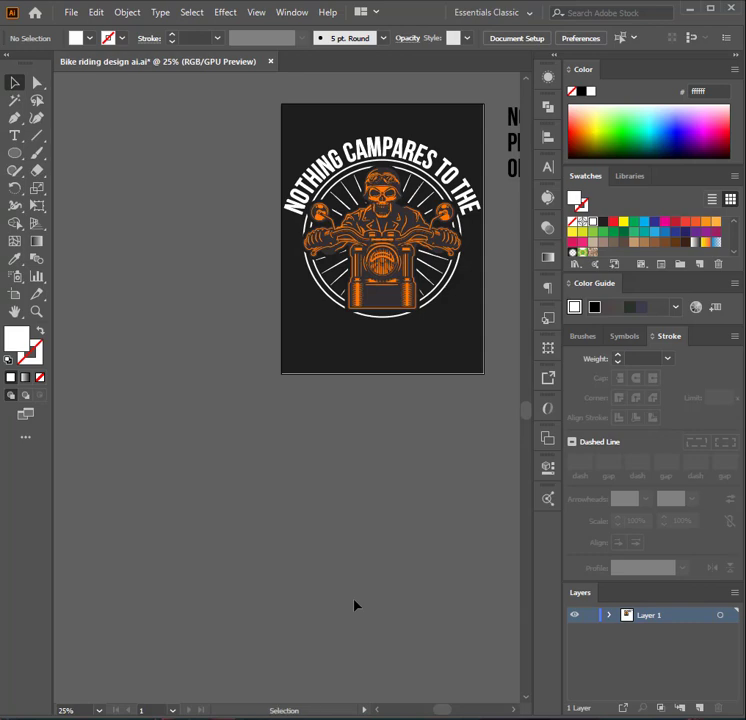
{"action": "key", "text": "ctrl+s"}
- Move the word PLEASURE onto the artboard beneath the wheel and fill it with white
{"action": "left_click_drag", "start_coordinate": [406, 415], "coordinate": [295, 440]}
{"action": "scroll", "coordinate": [330, 403], "scroll_direction": "up", "scroll_amount": 2}
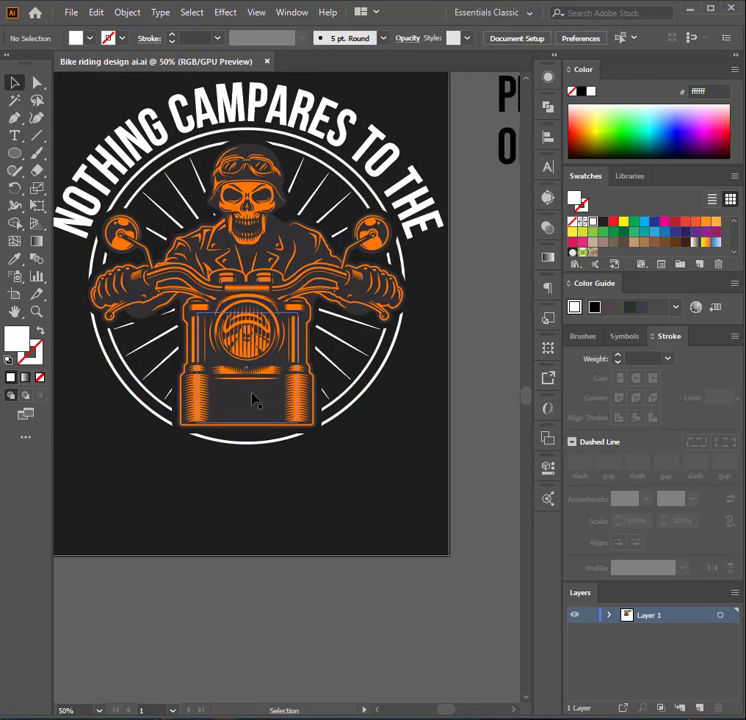
{"action": "left_click", "coordinate": [156, 288]}
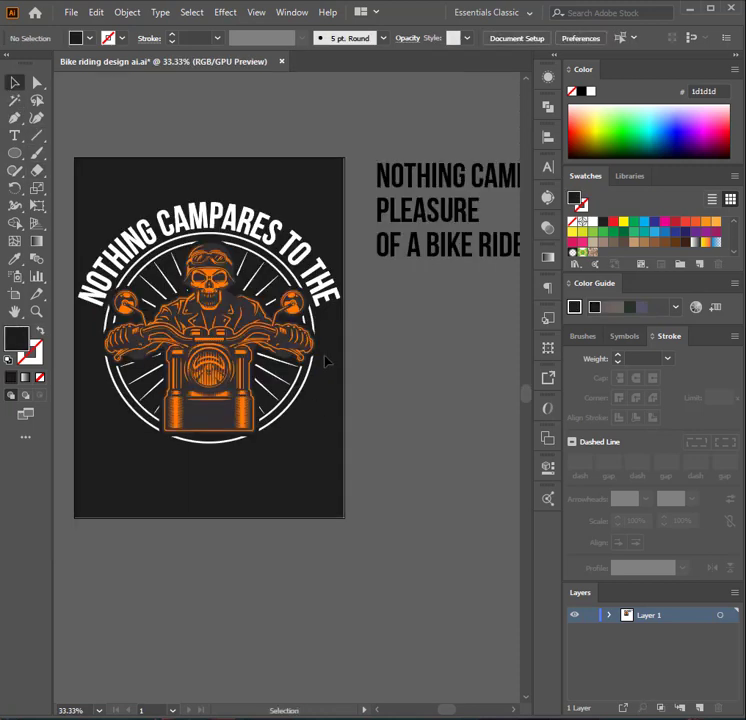
{"action": "left_click_drag", "start_coordinate": [319, 401], "coordinate": [340, 381]}
{"action": "left_click_drag", "start_coordinate": [240, 452], "coordinate": [241, 452]}
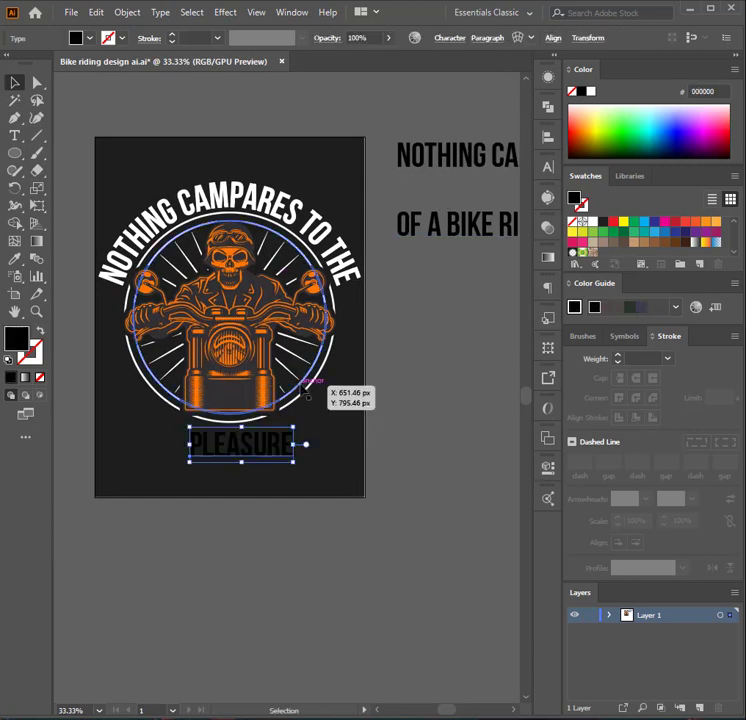
{"action": "left_click", "coordinate": [89, 38]}
{"action": "left_click", "coordinate": [40, 62]}
{"action": "left_click", "coordinate": [333, 423]}
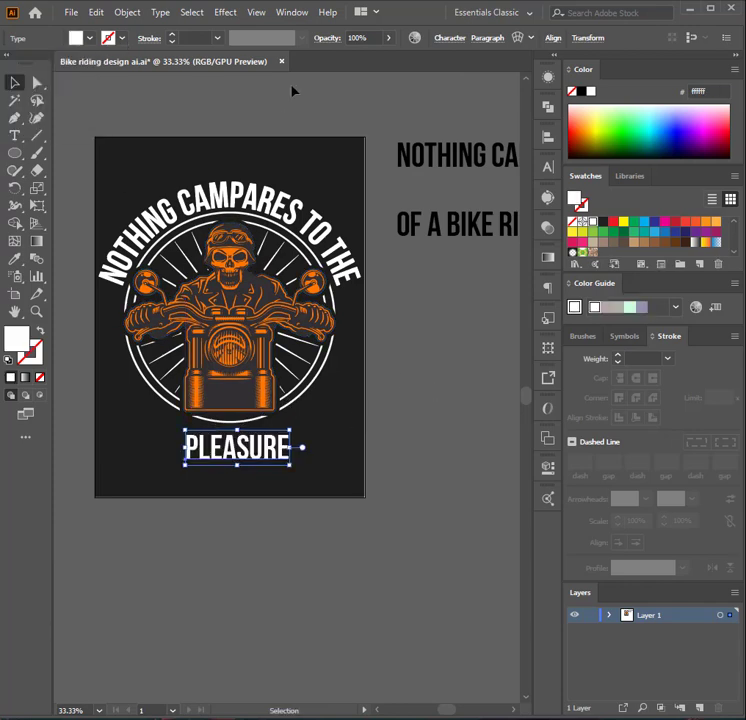
- Set PLEASURE in the Bebas font and centre it horizontally under the arched headline
{"action": "left_click", "coordinate": [548, 166]}
{"action": "left_click", "coordinate": [519, 182]}
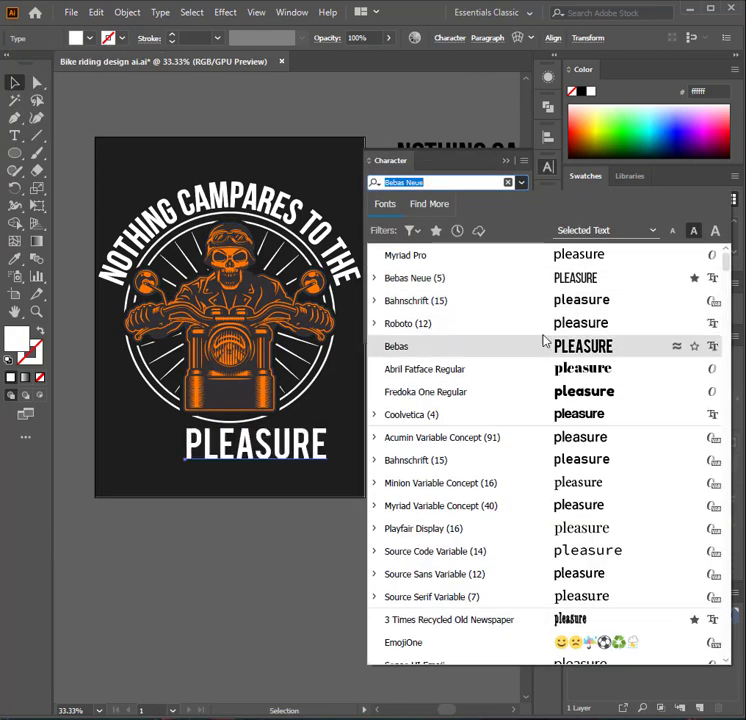
{"action": "left_click", "coordinate": [570, 346]}
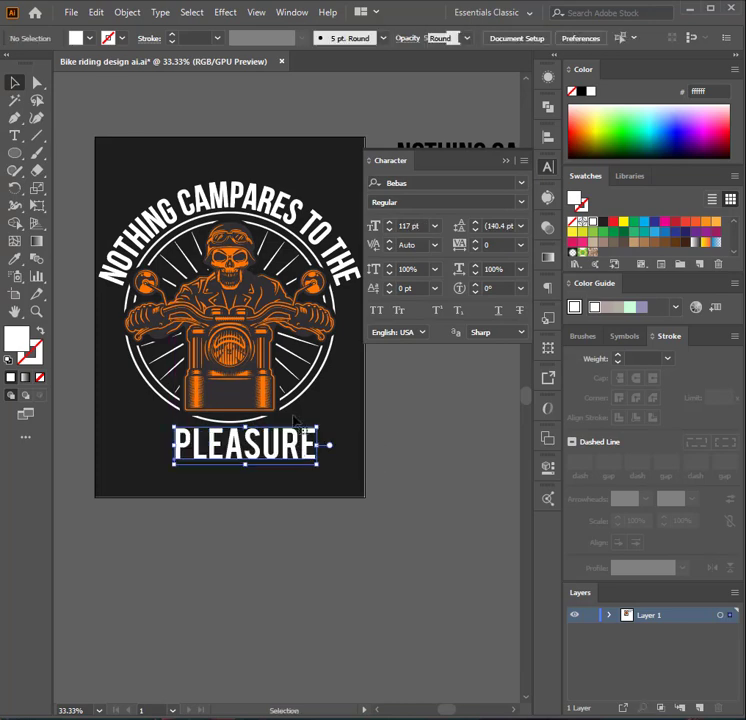
{"action": "key", "text": "ctrl+a"}
{"action": "left_click", "coordinate": [254, 194]}
{"action": "left_click", "coordinate": [547, 137]}
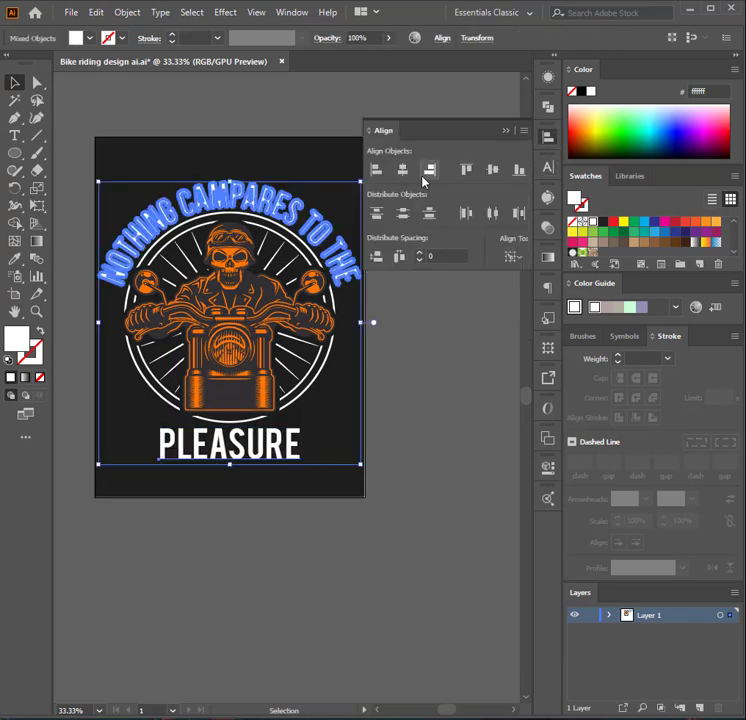
{"action": "left_click", "coordinate": [431, 416]}
{"action": "key", "text": "ctrl+="}
{"action": "left_click_drag", "start_coordinate": [327, 427], "coordinate": [353, 438]}
{"action": "left_click", "coordinate": [506, 130]}
- Enlarge PLEASURE about its centre until it spans nearly the full artboard width and overlaps the wheel's lower edge
{"action": "left_click", "coordinate": [320, 480]}
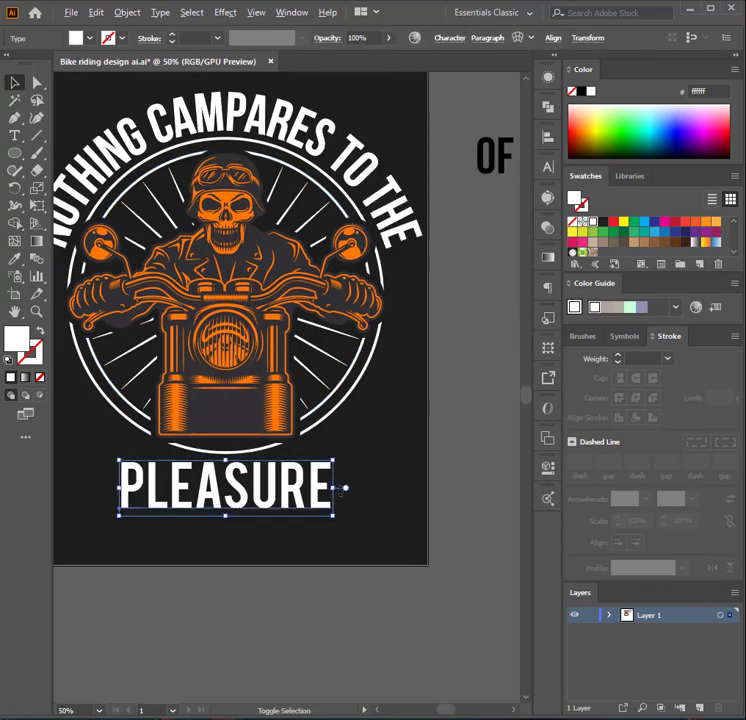
{"action": "left_click_drag", "start_coordinate": [333, 488], "coordinate": [397, 496]}
{"action": "left_click", "coordinate": [437, 416]}
{"action": "key", "text": "ctrl+-"}
{"action": "left_click_drag", "start_coordinate": [392, 377], "coordinate": [433, 416]}
{"action": "key", "text": "ctrl+="}
{"action": "left_click_drag", "start_coordinate": [431, 333], "coordinate": [473, 305]}
{"action": "left_click_drag", "start_coordinate": [388, 500], "coordinate": [386, 481]}
{"action": "left_click_drag", "start_coordinate": [438, 475], "coordinate": [483, 475]}
{"action": "left_click", "coordinate": [470, 386]}
{"action": "key", "text": "ctrl+minus"}
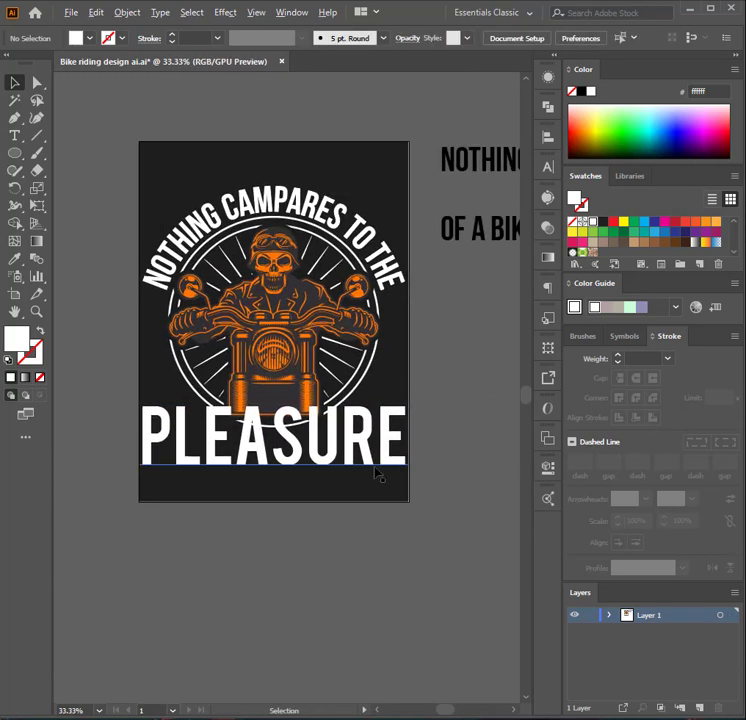
{"action": "key", "text": "ctrl+="}
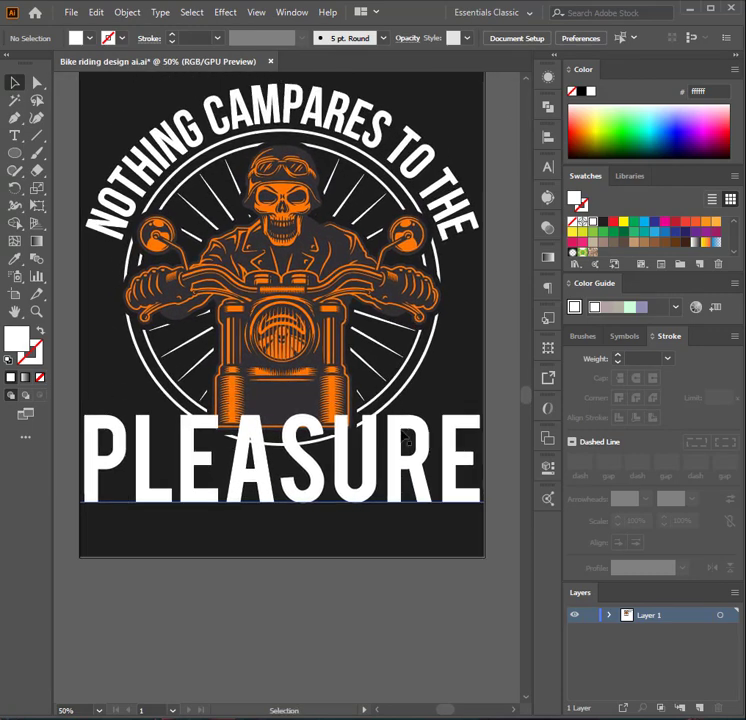
- Expand the PLEASURE text's object and fill into shapes and ungroup the result
{"action": "left_click", "coordinate": [406, 439]}
{"action": "key", "text": "ctrl+minus"}
{"action": "left_click", "coordinate": [128, 16]}
{"action": "left_click", "coordinate": [183, 188]}
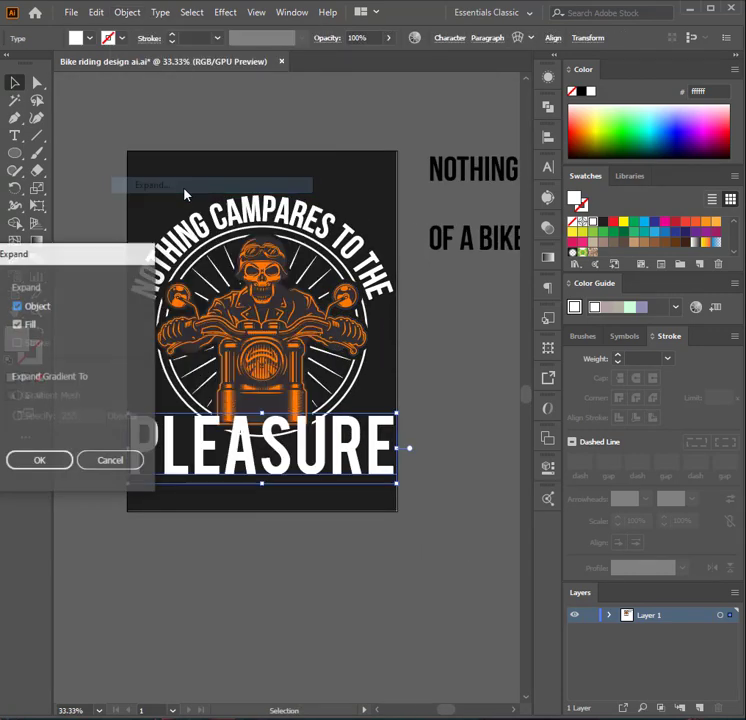
{"action": "left_click", "coordinate": [39, 459]}
{"action": "left_click", "coordinate": [127, 14]}
{"action": "left_click", "coordinate": [142, 98]}
- Offset the PLEASURE letter paths by 11 px with round joins and group the offset shapes
{"action": "scroll", "coordinate": [466, 469], "scroll_direction": "up", "scroll_amount": 1}
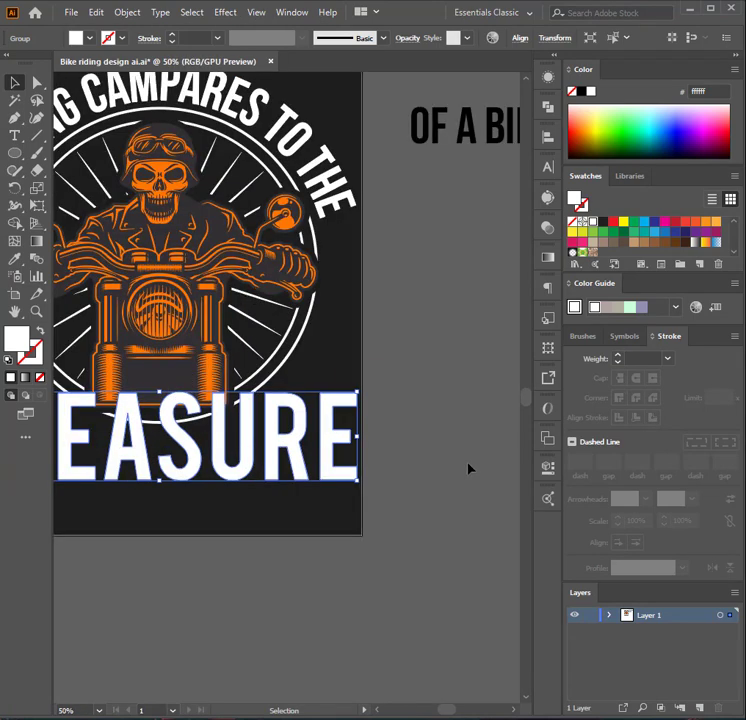
{"action": "left_click_drag", "start_coordinate": [410, 356], "coordinate": [463, 373]}
{"action": "scroll", "coordinate": [465, 362], "scroll_direction": "down", "scroll_amount": 1}
{"action": "scroll", "coordinate": [450, 376], "scroll_direction": "up", "scroll_amount": 1}
{"action": "left_click_drag", "start_coordinate": [430, 339], "coordinate": [501, 357]}
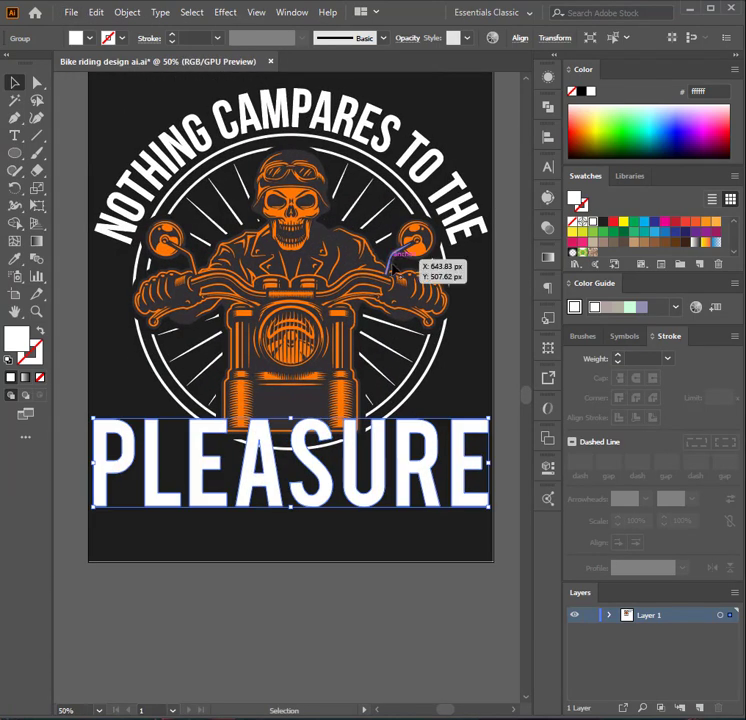
{"action": "left_click", "coordinate": [138, 15]}
{"action": "mouse_move", "coordinate": [206, 366]}
{"action": "left_click", "coordinate": [345, 412]}
{"action": "left_click", "coordinate": [318, 550]}
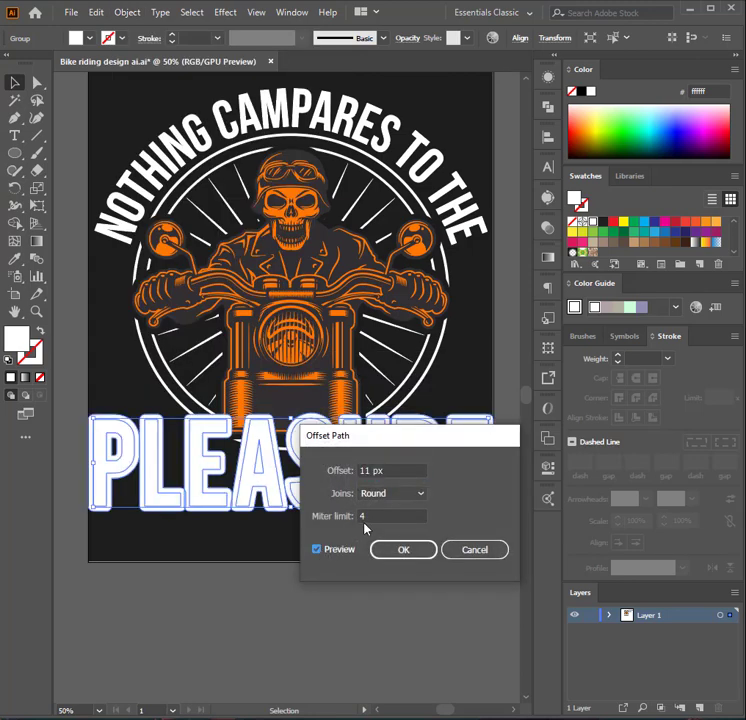
{"action": "left_click", "coordinate": [388, 556]}
{"action": "left_click", "coordinate": [548, 107]}
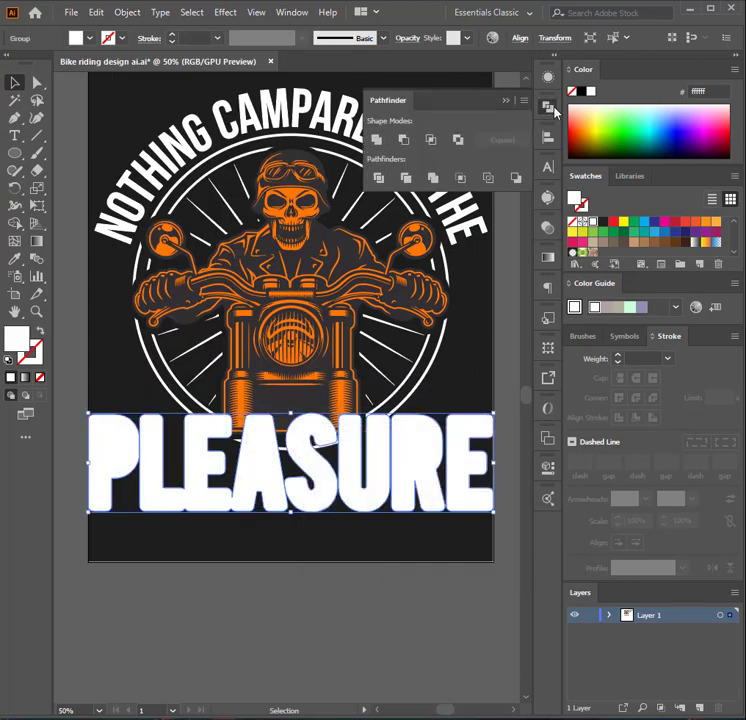
{"action": "left_click", "coordinate": [548, 107]}
{"action": "key", "text": "ctrl+g"}
- Fill the offset PLEASURE shapes with black and place them behind the white letters as a backing
{"action": "double_click", "coordinate": [14, 338]}
{"action": "left_click", "coordinate": [388, 518]}
{"action": "left_click", "coordinate": [710, 343]}
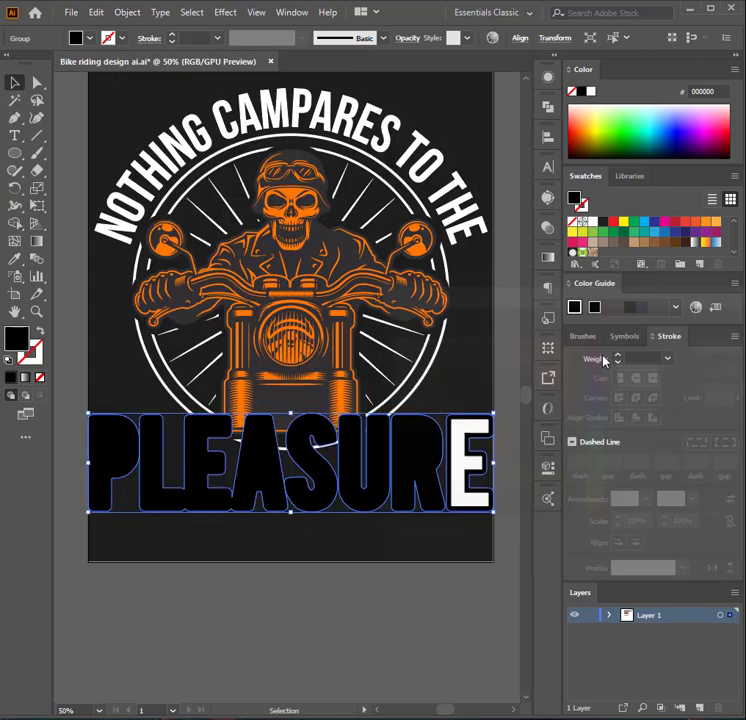
{"action": "key", "text": "ctrl+shift+["}
{"action": "left_click", "coordinate": [446, 388]}
{"action": "key", "text": "ctrl+minus"}
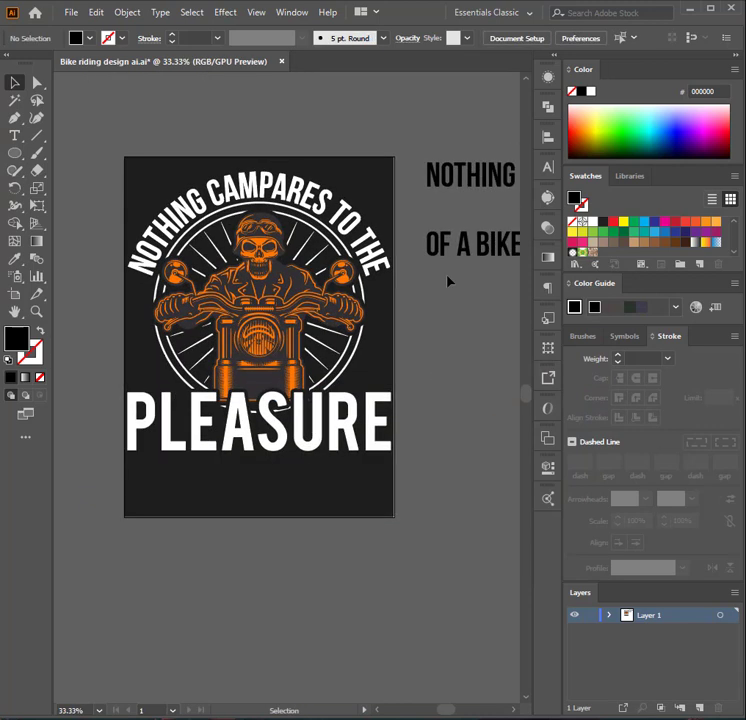
- Move the line OF A BIKE RIDE below PLEASURE and centre it horizontally with that word
{"action": "left_click_drag", "start_coordinate": [488, 238], "coordinate": [257, 463]}
{"action": "left_click", "coordinate": [258, 430], "text": "shift"}
{"action": "left_click", "coordinate": [545, 137]}
{"action": "left_click", "coordinate": [403, 172]}
{"action": "left_click", "coordinate": [545, 137]}
{"action": "left_click", "coordinate": [356, 466]}
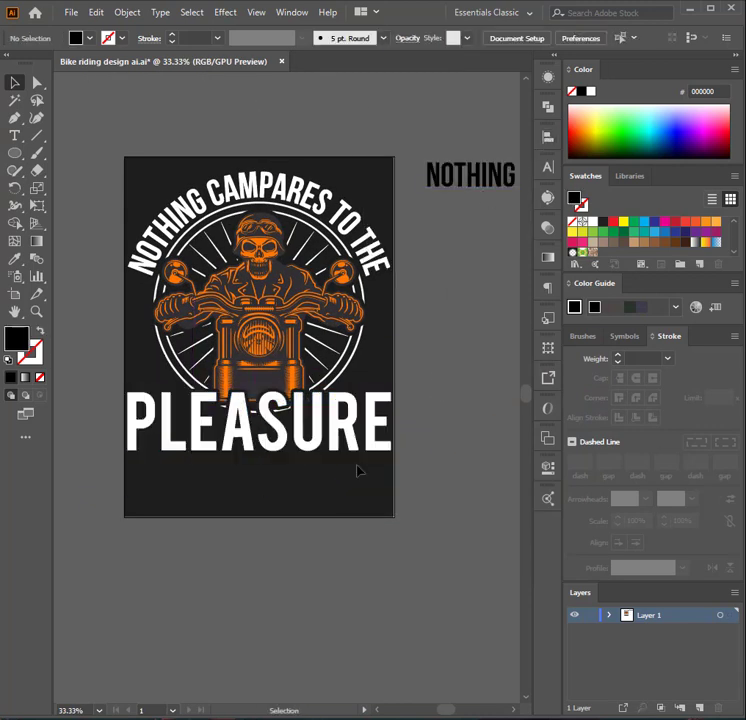
- Bring OF A BIKE RIDE to the front, fill it with white and fit it closely beneath PLEASURE
{"action": "left_click", "coordinate": [301, 480]}
{"action": "key", "text": "ctrl+shift+]"}
{"action": "left_click", "coordinate": [78, 40]}
{"action": "left_click", "coordinate": [3, 68]}
{"action": "left_click", "coordinate": [422, 407]}
{"action": "scroll", "coordinate": [438, 485], "scroll_direction": "up", "scroll_amount": 2}
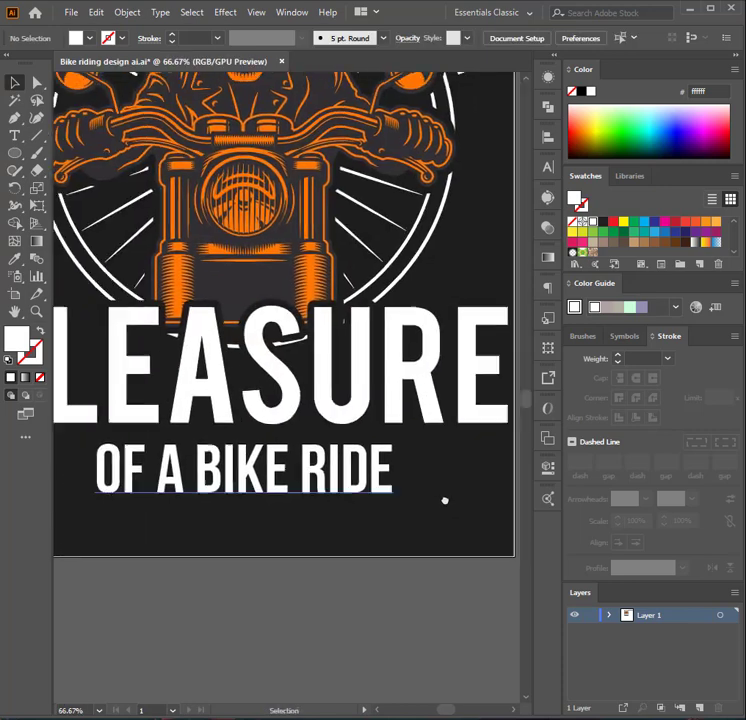
{"action": "scroll", "coordinate": [438, 490], "scroll_direction": "down", "scroll_amount": 1}
{"action": "left_click", "coordinate": [373, 482]}
{"action": "left_click_drag", "start_coordinate": [399, 462], "coordinate": [409, 463]}
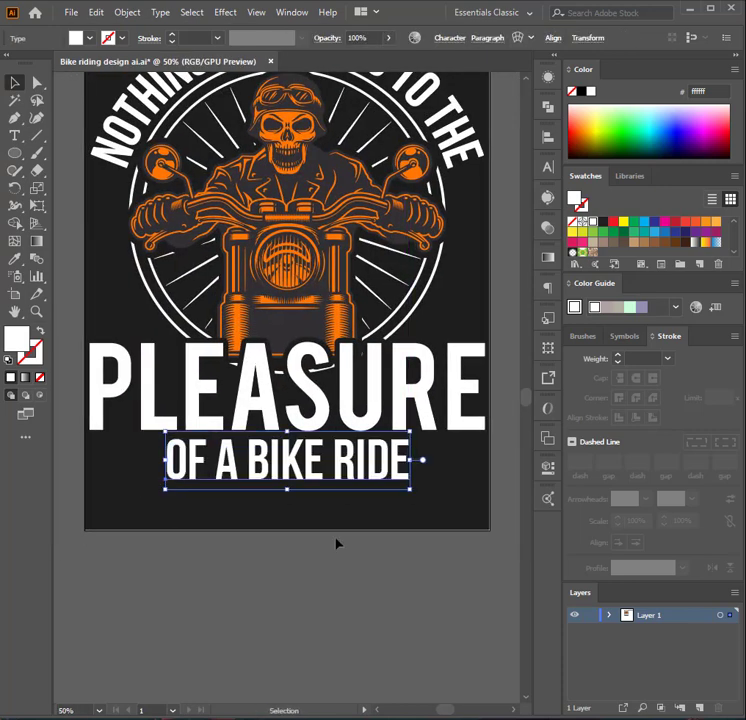
- Draw a white horizontal line about 163 px long left of OF A BIKE RIDE and set its stroke to 18 pt
{"action": "left_click", "coordinate": [362, 542]}
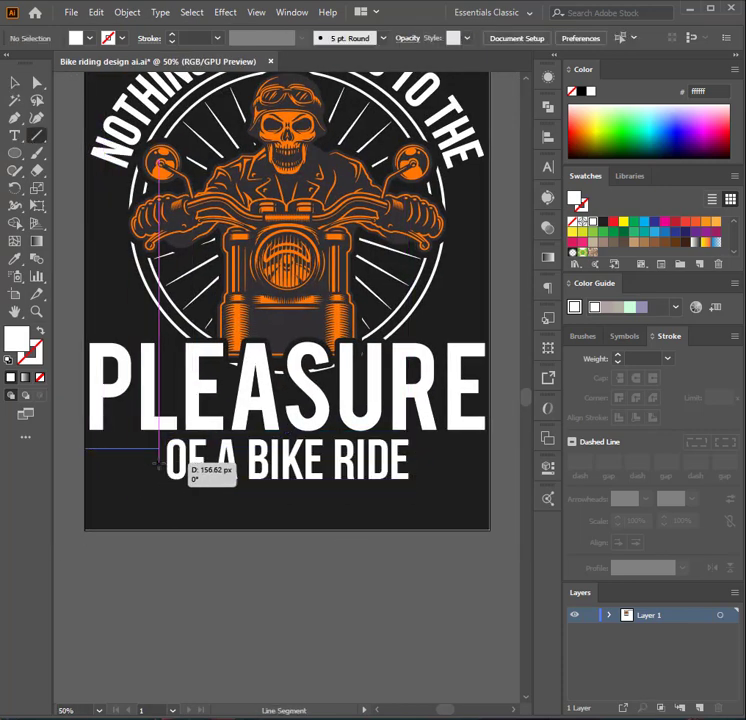
{"action": "left_click_drag", "start_coordinate": [157, 463], "coordinate": [162, 463]}
{"action": "key", "text": "v"}
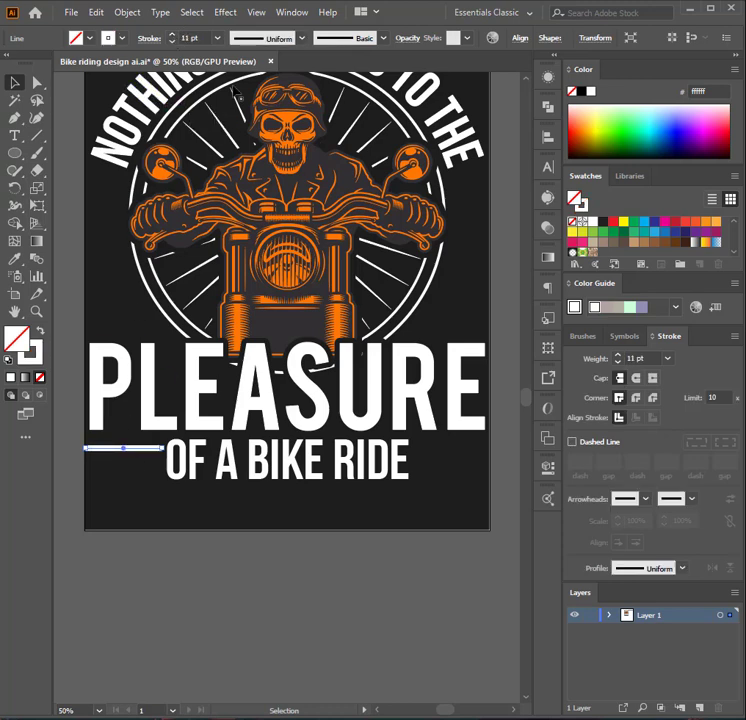
{"action": "key", "text": "ctrl+equal"}
{"action": "key", "text": "ctrl+equal"}
{"action": "key", "text": "ctrl+equal"}
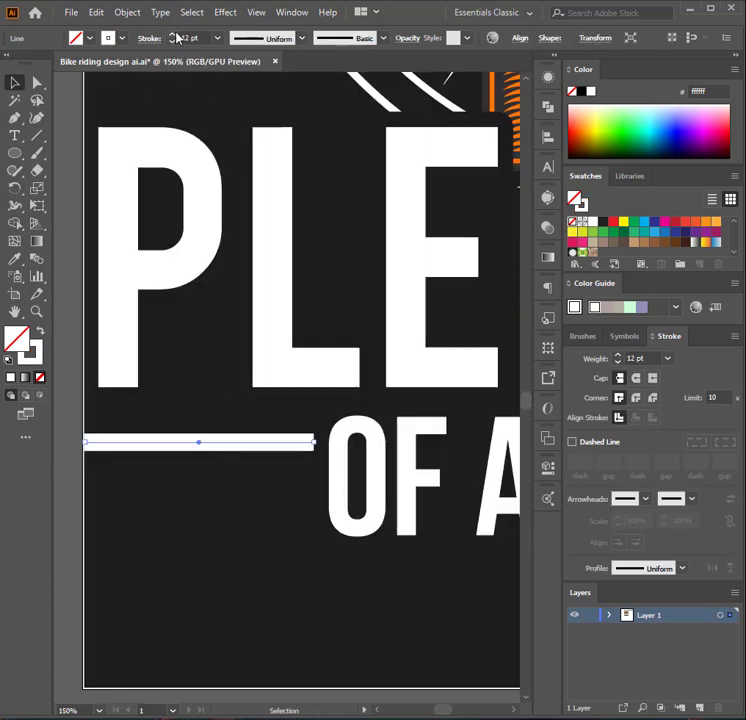
{"action": "double_click", "coordinate": [283, 438]}
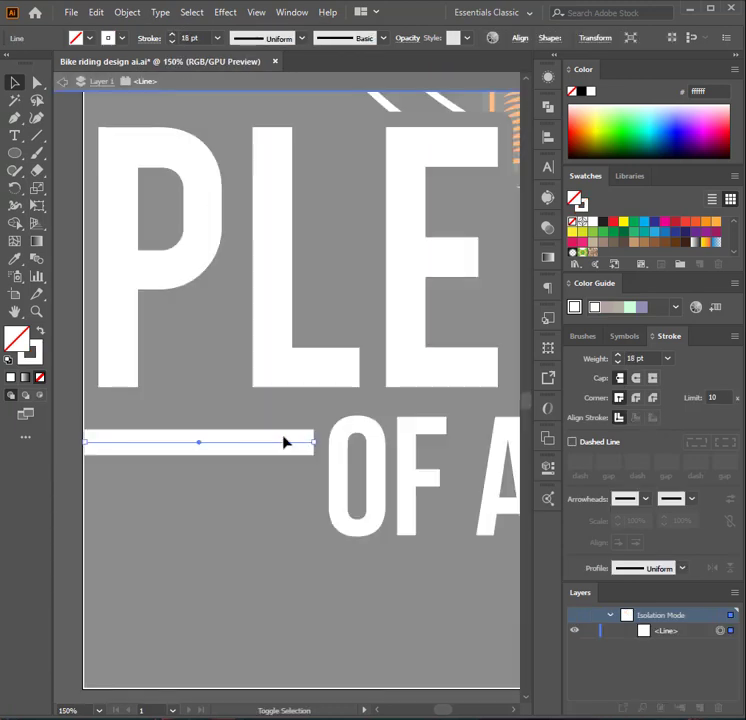
{"action": "double_click", "coordinate": [217, 522]}
- Duplicate the line into a stack of three evenly spaced stripes and scale the stack to match the adjacent text's height
{"action": "mouse_move", "coordinate": [236, 446]}
{"action": "left_mouse_down"}
{"action": "mouse_move", "coordinate": [236, 439]}
{"action": "mouse_move", "coordinate": [243, 463]}
{"action": "left_mouse_up"}
{"action": "left_click", "coordinate": [273, 530]}
{"action": "scroll", "coordinate": [222, 406], "scroll_direction": "down", "scroll_amount": 1}
{"action": "key", "text": "ctrl+d"}
{"action": "left_click_drag", "start_coordinate": [243, 543], "coordinate": [225, 425]}
{"action": "left_click_drag", "start_coordinate": [208, 498], "coordinate": [210, 488]}
{"action": "left_click", "coordinate": [296, 544]}
{"action": "left_click_drag", "start_coordinate": [221, 337], "coordinate": [231, 495]}
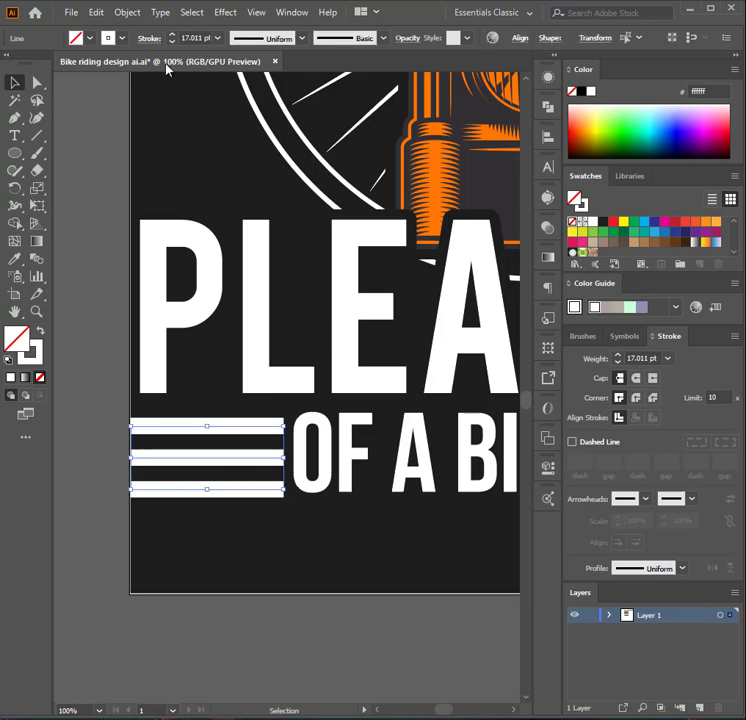
- Reduce the three stripes' stroke weight and copy the stack to the right side of OF A BIKE RIDE
{"action": "left_click", "coordinate": [172, 42]}
{"action": "left_click", "coordinate": [172, 42]}
{"action": "left_click", "coordinate": [325, 550]}
{"action": "key", "text": "ctrl+minus"}
{"action": "key", "text": "ctrl+minus"}
{"action": "mouse_move", "coordinate": [439, 484]}
{"action": "left_mouse_down"}
{"action": "mouse_move", "coordinate": [215, 481]}
{"action": "mouse_move", "coordinate": [350, 501]}
{"action": "left_mouse_up"}
{"action": "mouse_move", "coordinate": [175, 480]}
{"action": "left_mouse_down"}
{"action": "mouse_move", "coordinate": [167, 421]}
{"action": "mouse_move", "coordinate": [112, 440]}
{"action": "mouse_move", "coordinate": [463, 472]}
{"action": "left_mouse_up"}
- Expand both stripe stacks from strokes into filled shapes
{"action": "left_click", "coordinate": [127, 13]}
{"action": "left_click", "coordinate": [178, 188]}
{"action": "left_click", "coordinate": [40, 458]}
{"action": "left_click", "coordinate": [148, 494]}
{"action": "left_click", "coordinate": [420, 498]}
- Centre the OF A BIKE RIDE text horizontally with the arched headline
{"action": "scroll", "coordinate": [203, 475], "scroll_direction": "up", "scroll_amount": 1}
{"action": "left_click", "coordinate": [278, 450]}
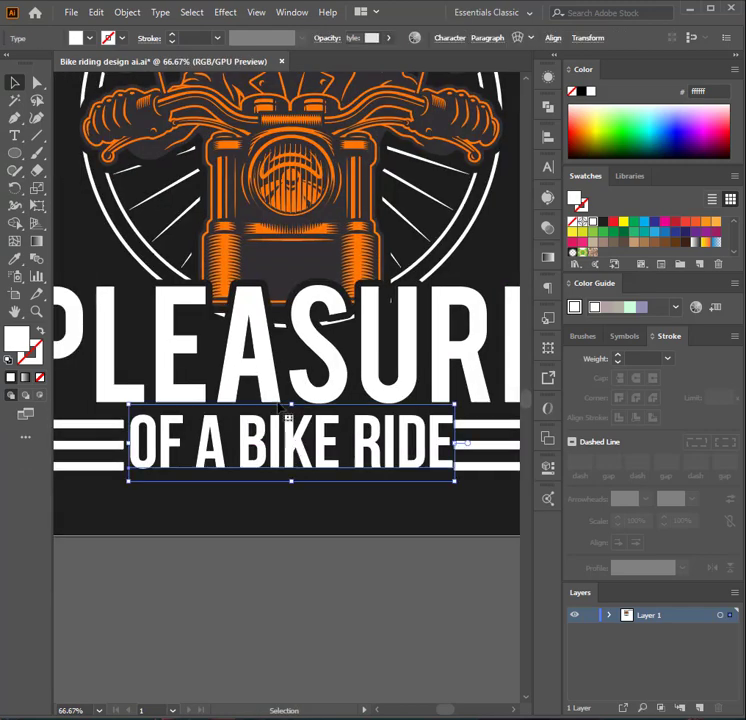
{"action": "scroll", "coordinate": [267, 470], "scroll_direction": "down", "scroll_amount": 2}
{"action": "left_click", "coordinate": [330, 174], "text": "shift"}
{"action": "left_click", "coordinate": [548, 137]}
{"action": "left_click", "coordinate": [405, 172]}
{"action": "left_click", "coordinate": [450, 305]}
{"action": "scroll", "coordinate": [290, 436], "scroll_direction": "up", "scroll_amount": 1}
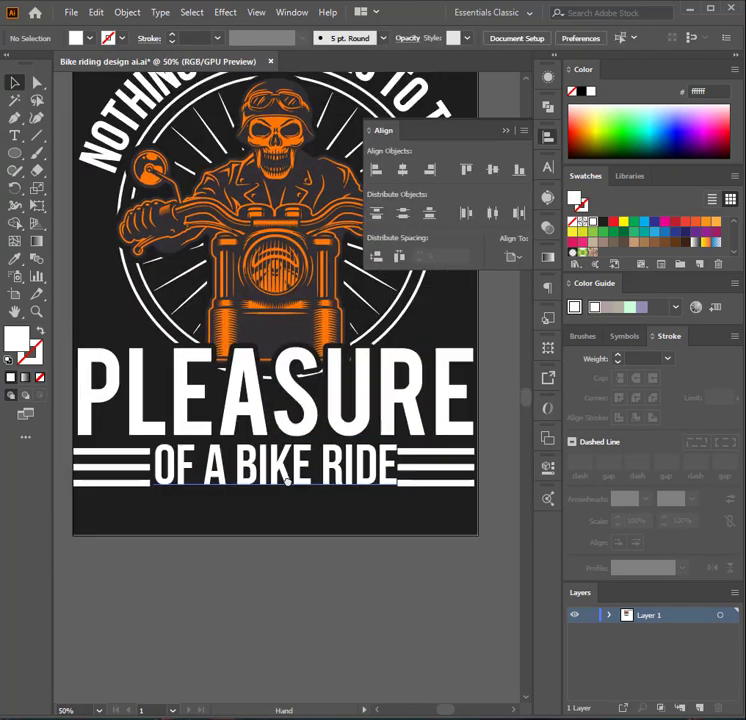
{"action": "left_click", "coordinate": [511, 130]}
- Scale OF A BIKE RIDE down slightly about its centre to open gaps between the text and the stripes
{"action": "left_click", "coordinate": [448, 415]}
{"action": "left_click", "coordinate": [402, 498]}
{"action": "left_click", "coordinate": [413, 404]}
{"action": "left_click", "coordinate": [398, 502]}
{"action": "scroll", "coordinate": [396, 492], "scroll_direction": "up", "scroll_amount": 1}
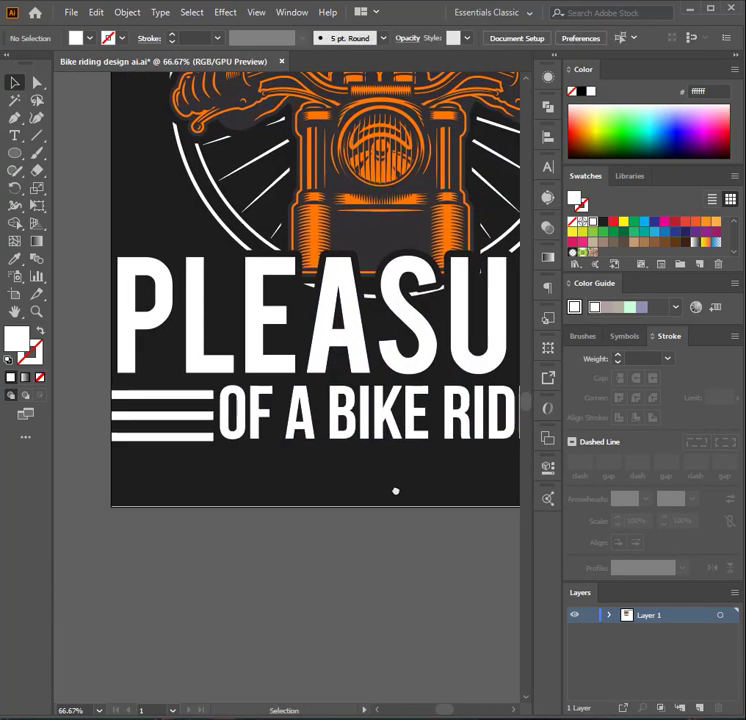
{"action": "left_click_drag", "start_coordinate": [396, 492], "coordinate": [240, 450]}
{"action": "left_click", "coordinate": [394, 410]}
{"action": "left_click_drag", "start_coordinate": [406, 409], "coordinate": [391, 409]}
{"action": "left_click", "coordinate": [373, 480]}
{"action": "left_click_drag", "start_coordinate": [373, 480], "coordinate": [462, 458]}
- Nudge OF A BIKE RIDE to the left to even out the gaps beside both stripe stacks
{"action": "left_click", "coordinate": [386, 400]}
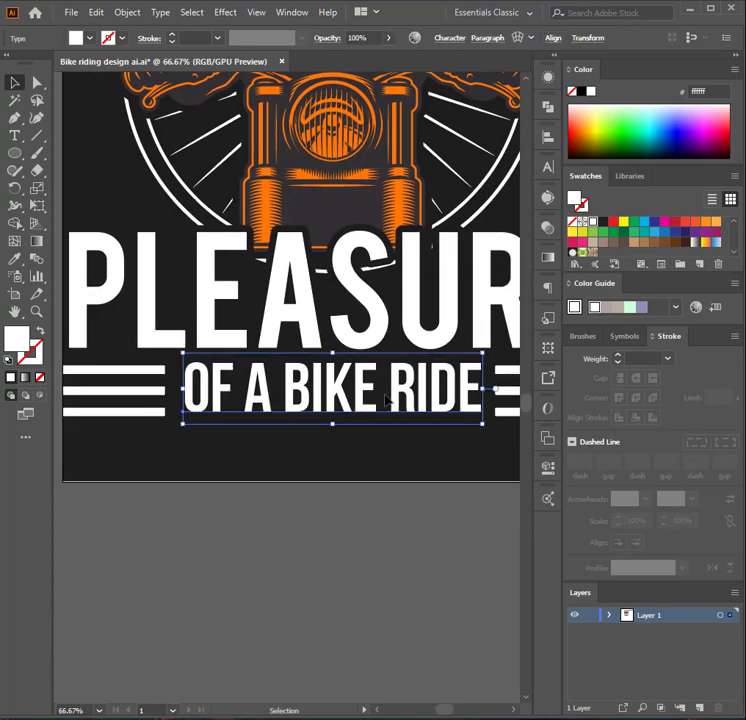
{"action": "key", "text": "Left"}
{"action": "key", "text": "Left"}
{"action": "key", "text": "Left"}
{"action": "key", "text": "Left"}
{"action": "left_click", "coordinate": [328, 453]}
- Replace the left stripe stack with a copy of the right one aligned to PLEASURE's left edge, and save the file
{"action": "scroll", "coordinate": [350, 453], "scroll_direction": "down", "scroll_amount": 1}
{"action": "left_click_drag", "start_coordinate": [395, 418], "coordinate": [352, 480]}
{"action": "left_click_drag", "start_coordinate": [455, 514], "coordinate": [455, 456]}
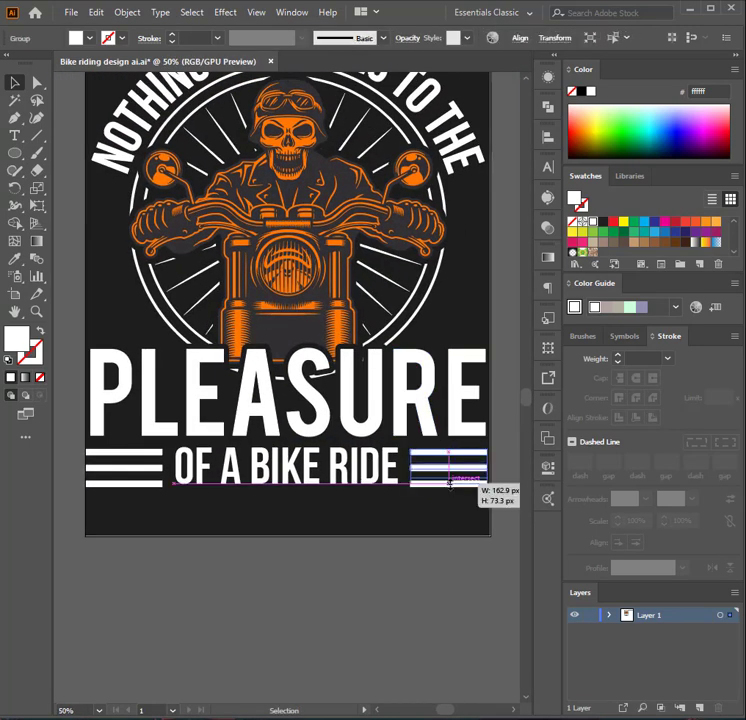
{"action": "left_click", "coordinate": [435, 519]}
{"action": "left_click_drag", "start_coordinate": [131, 506], "coordinate": [133, 455]}
{"action": "key", "text": "Delete"}
{"action": "left_click_drag", "start_coordinate": [483, 481], "coordinate": [164, 482]}
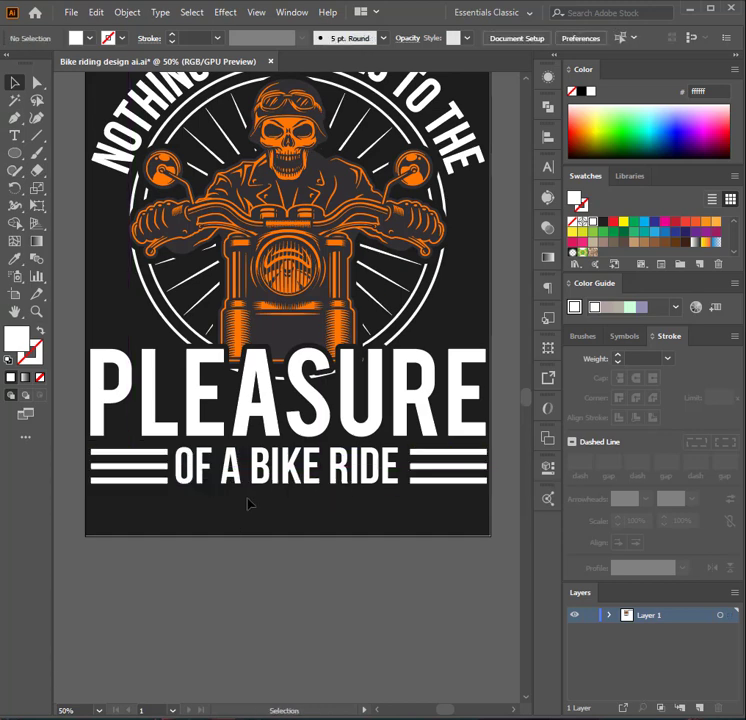
{"action": "key", "text": "ctrl+shift+a"}
{"action": "key", "text": "ctrl+minus"}
{"action": "key", "text": "ctrl+s"}
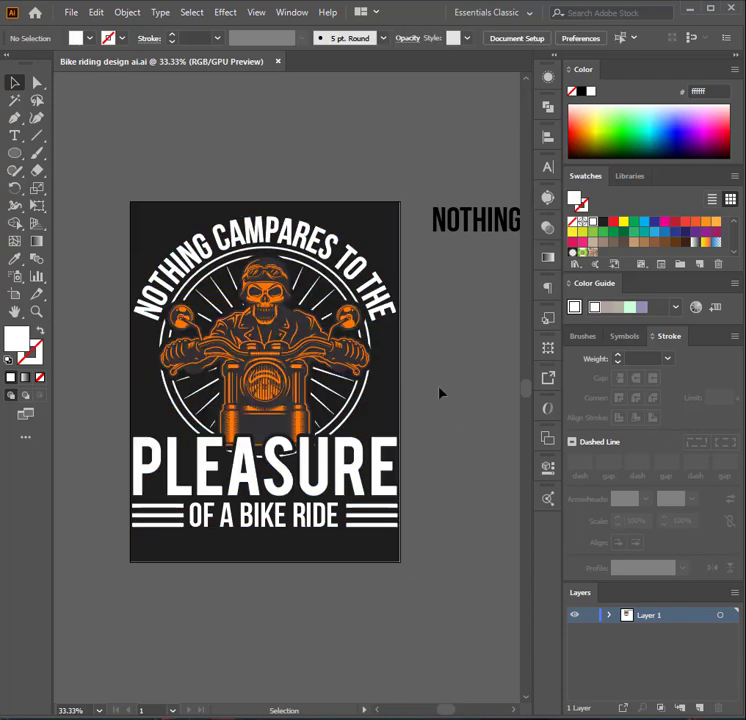
- Select the entire design on the artboard and expand all of its artwork into shapes
{"action": "left_click_drag", "start_coordinate": [206, 288], "coordinate": [389, 536]}
{"action": "left_click", "coordinate": [127, 12]}
{"action": "left_click", "coordinate": [146, 189]}
{"action": "key", "text": "Return"}
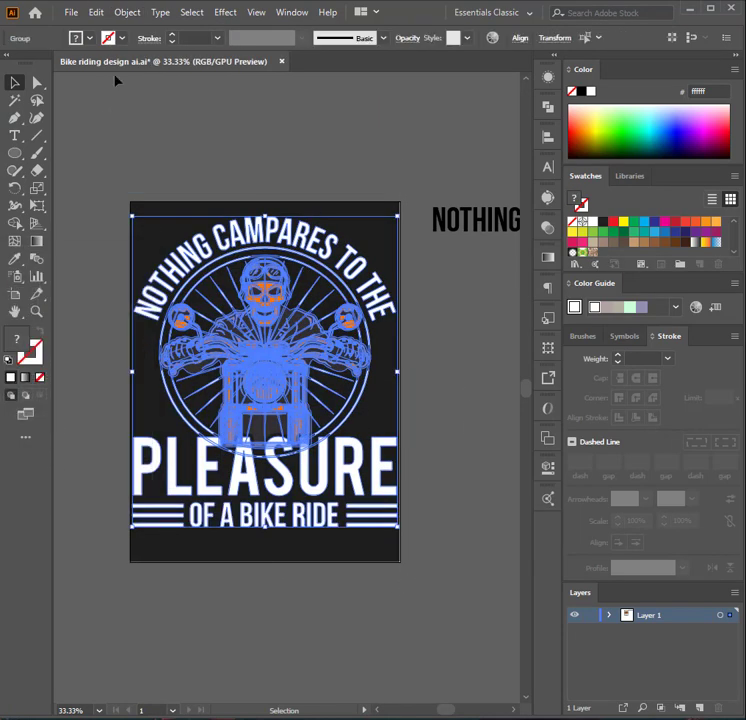
{"action": "left_click", "coordinate": [127, 12]}
{"action": "left_click", "coordinate": [146, 183]}
- Ungroup the expanded design so its pieces can be selected individually, and activate the Magic Wand tool
{"action": "key", "text": "ctrl+shift+a"}
{"action": "scroll", "coordinate": [292, 426], "scroll_direction": "up", "scroll_amount": 1}
{"action": "right_click", "coordinate": [266, 302]}
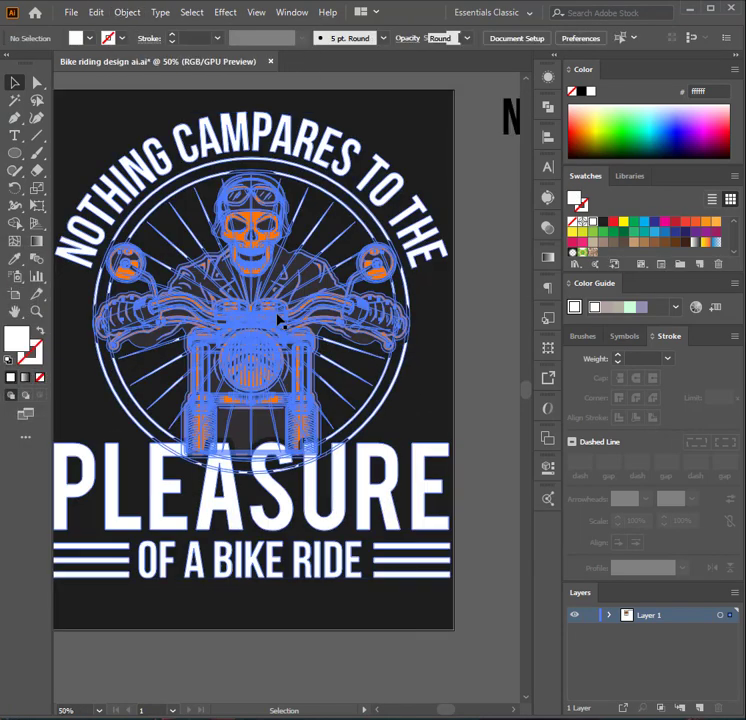
{"action": "left_click", "coordinate": [310, 405]}
{"action": "left_click", "coordinate": [484, 293]}
{"action": "left_click", "coordinate": [280, 305]}
{"action": "left_click", "coordinate": [420, 148]}
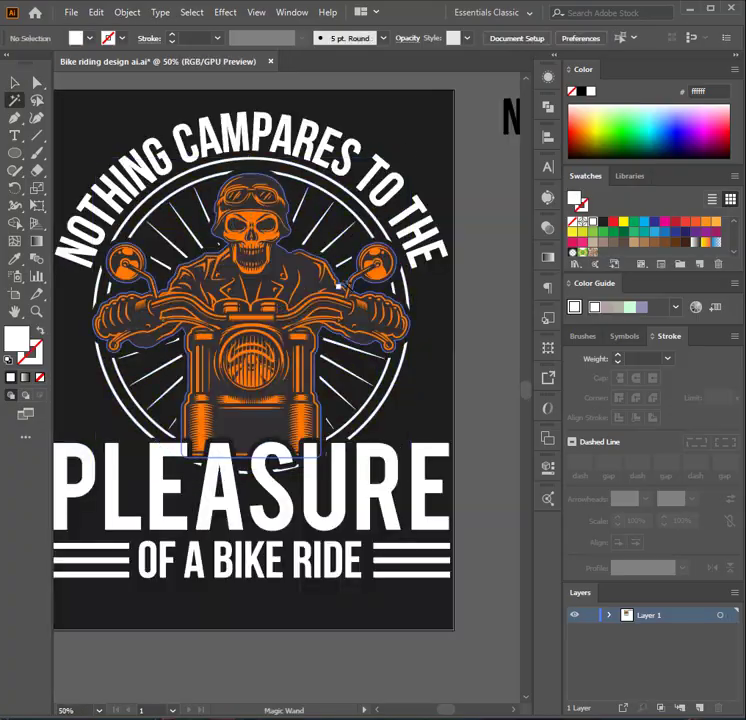